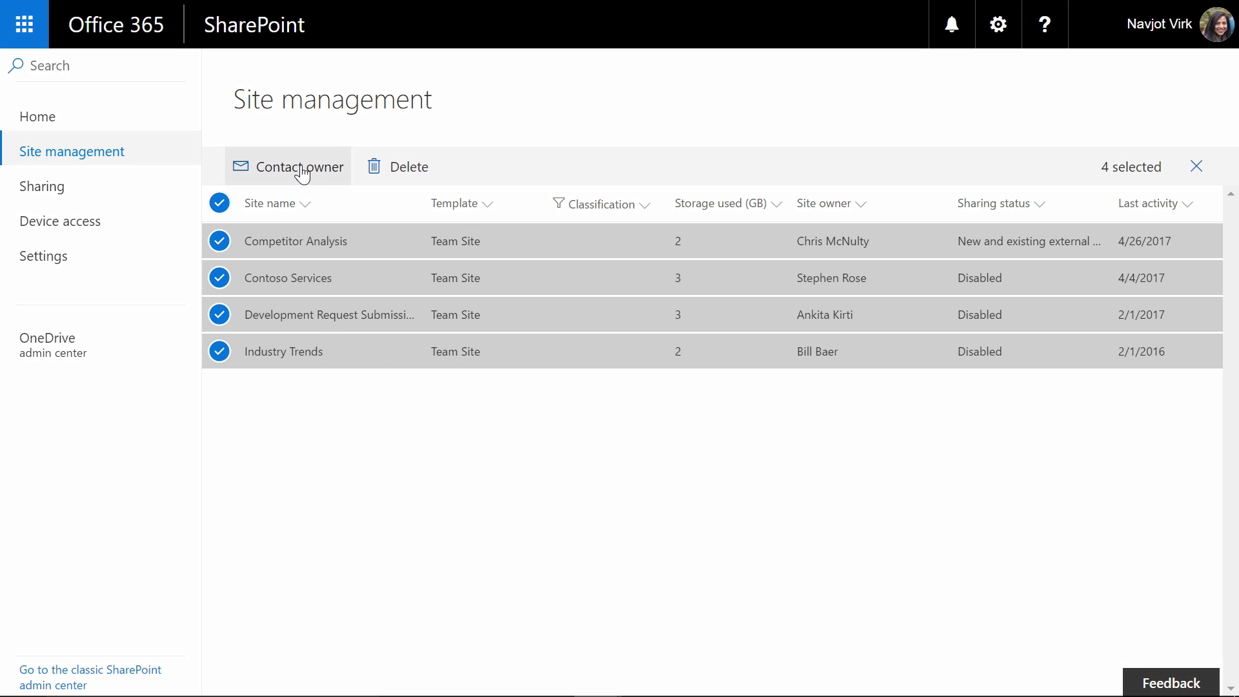
Step: Switch to the OneDrive admin center's Sharing settings, currently showing North America
{"action": "left_click", "coordinate": [301, 169]}
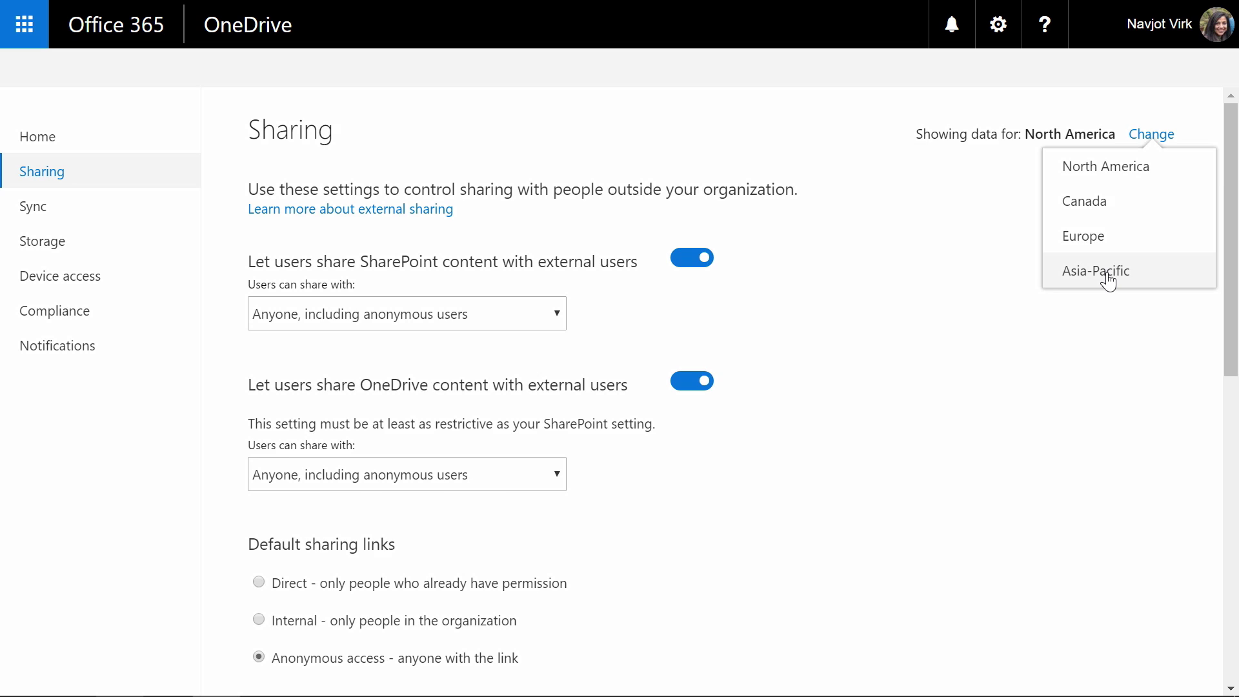
Step: Show Asia-Pacific sharing settings and turn off external sharing of OneDrive content
{"action": "left_click", "coordinate": [1109, 274]}
{"action": "scroll", "coordinate": [683, 238], "scroll_direction": "down", "scroll_amount": 2}
{"action": "left_click", "coordinate": [685, 233]}
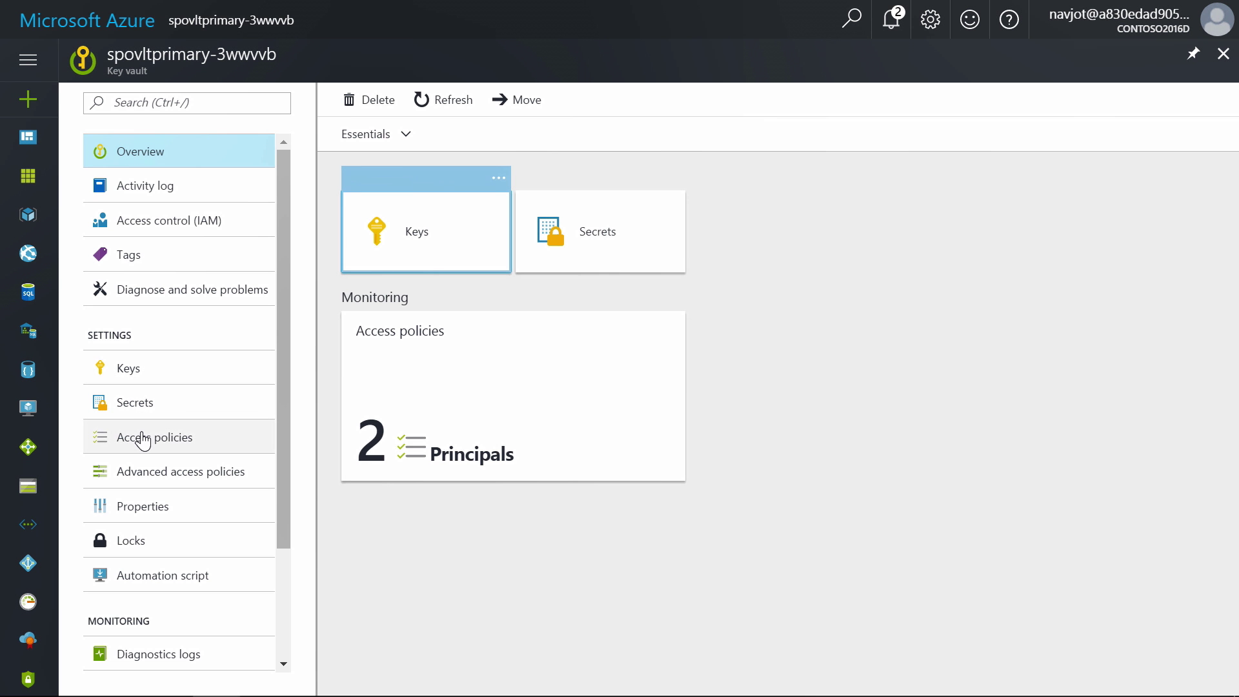
{"action": "left_click", "coordinate": [143, 439]}
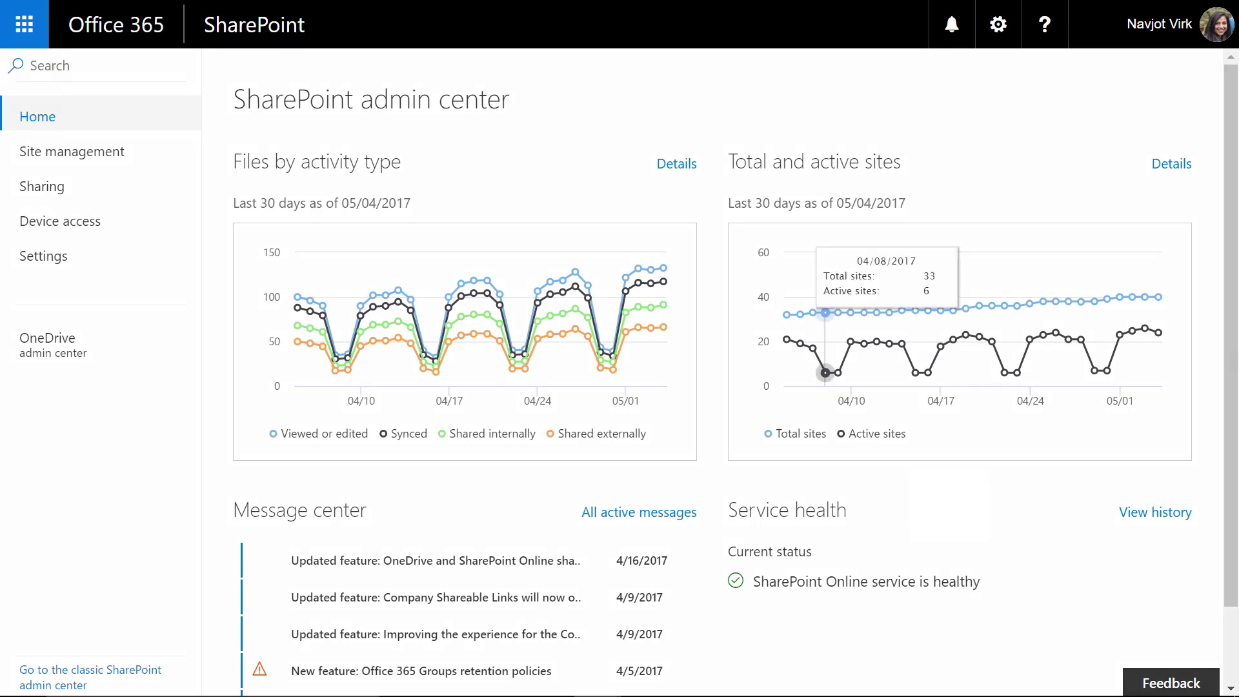
Step: Inspect the sites chart points and hide the Total sites line via its legend entry
{"action": "left_click_drag", "start_coordinate": [1233, 278], "coordinate": [1233, 361]}
{"action": "left_click_drag", "start_coordinate": [1238, 459], "coordinate": [1238, 459]}
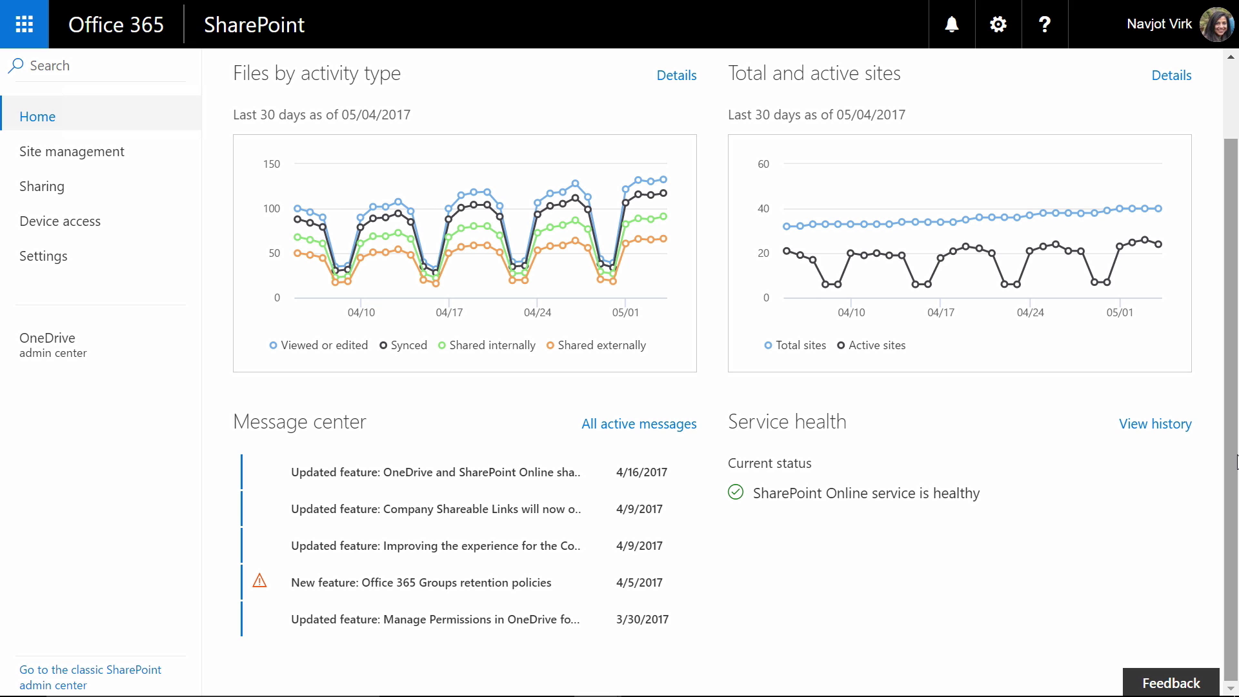
{"action": "scroll", "coordinate": [1234, 450], "scroll_direction": "up", "scroll_amount": 2}
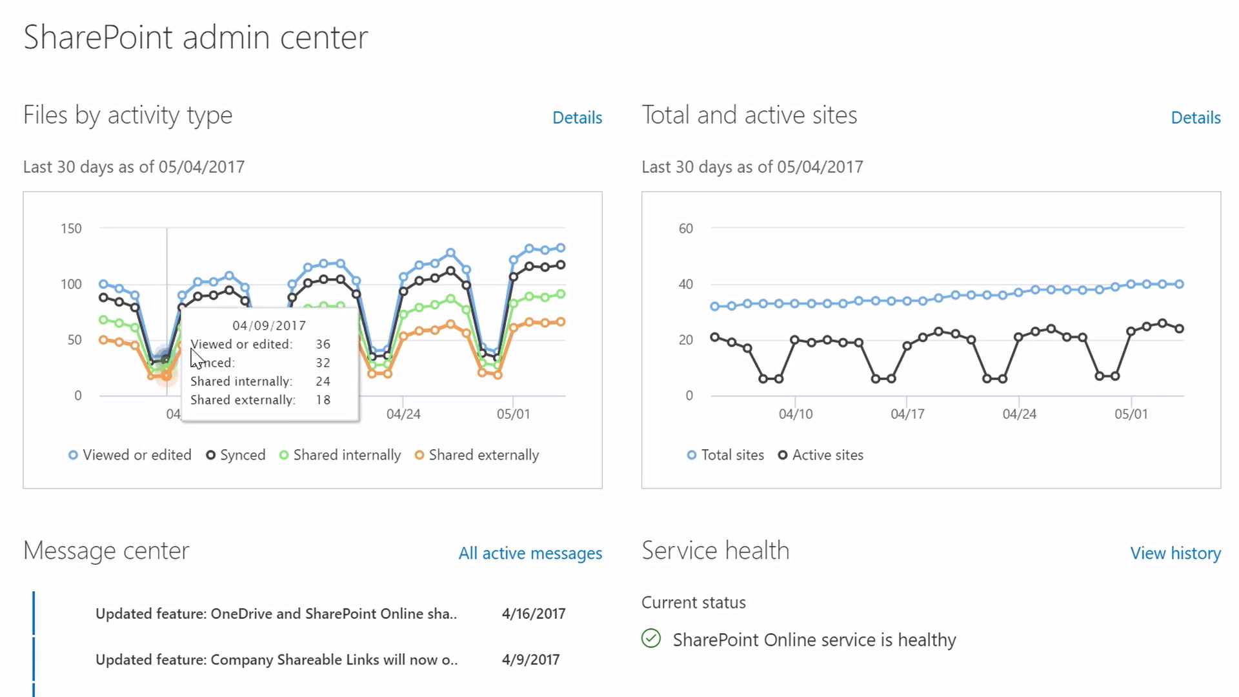
{"action": "mouse_move", "coordinate": [239, 335]}
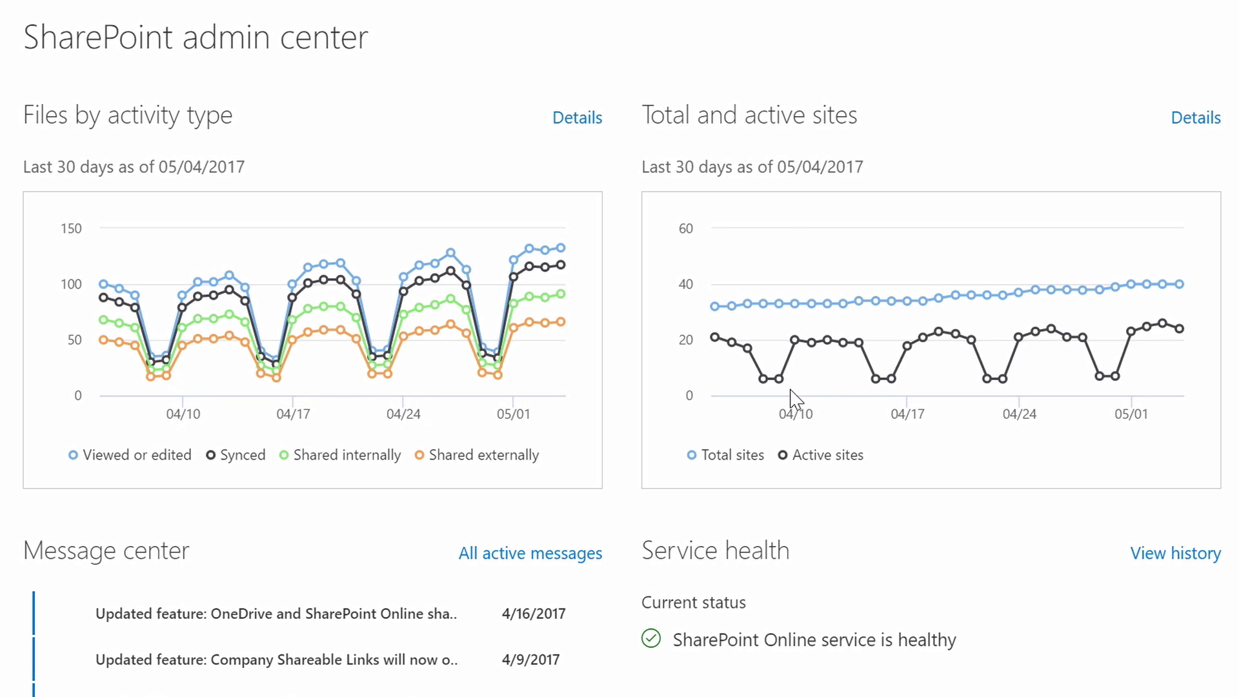
{"action": "mouse_move", "coordinate": [786, 390]}
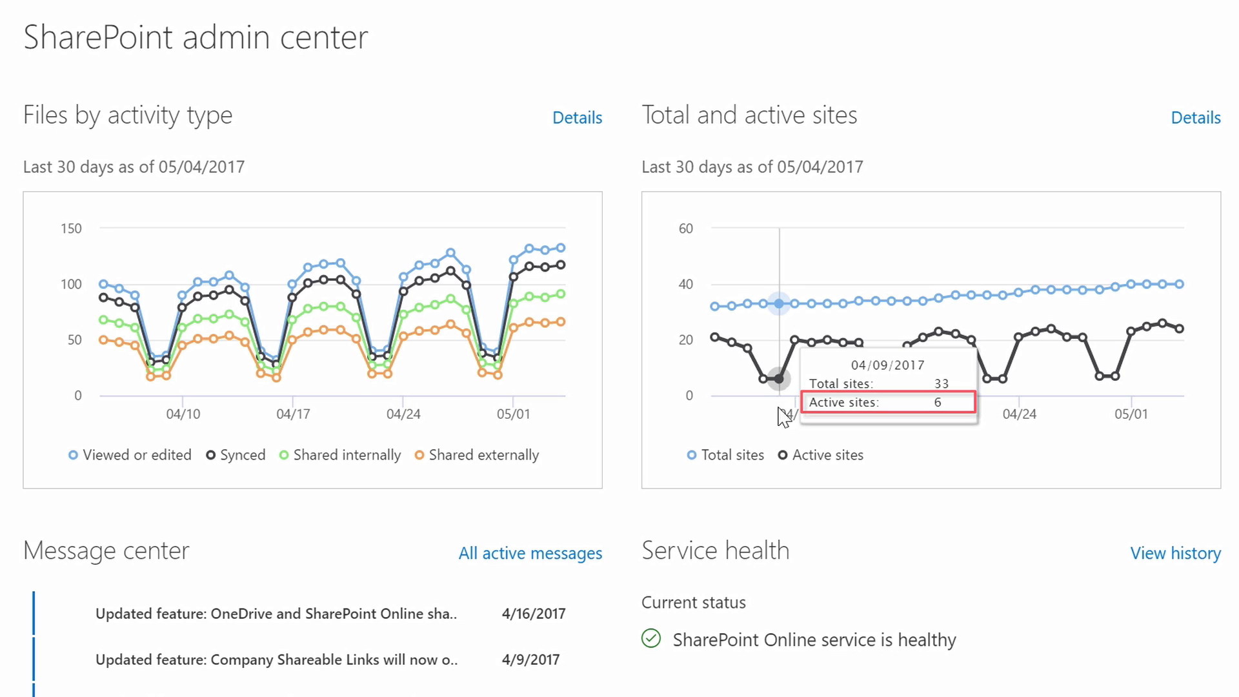
{"action": "left_click", "coordinate": [749, 457]}
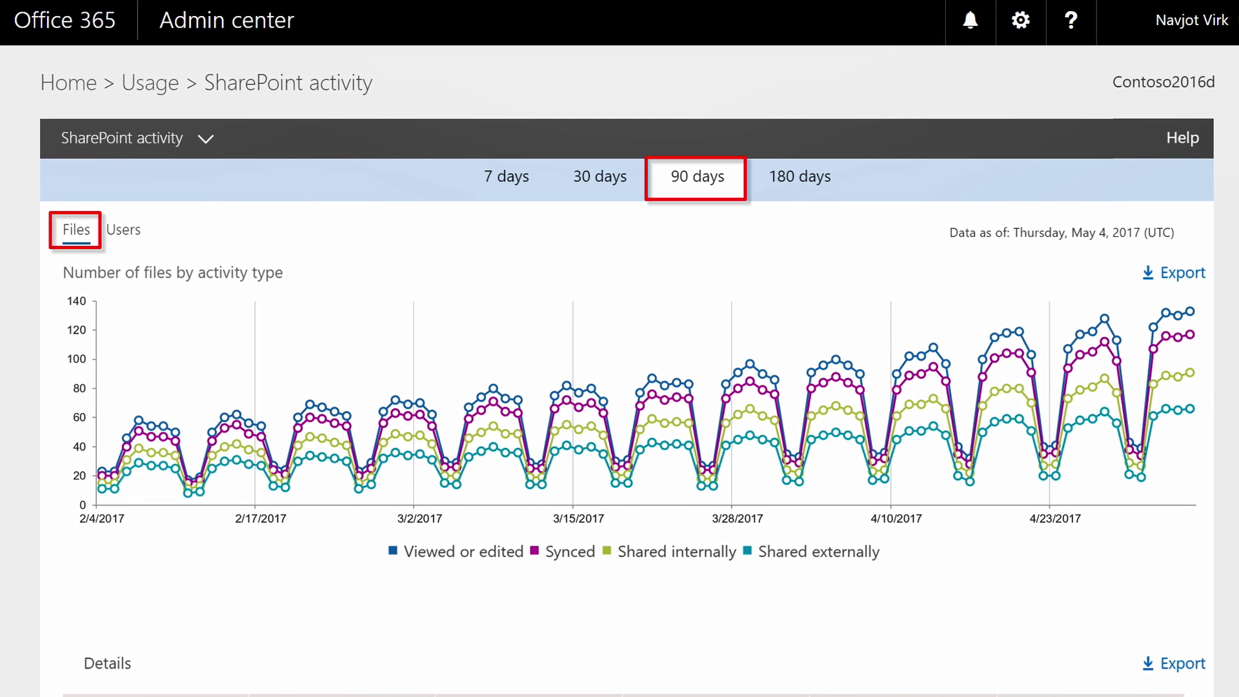
Step: Show the SharePoint activity report by users instead of files
{"action": "left_click", "coordinate": [123, 229]}
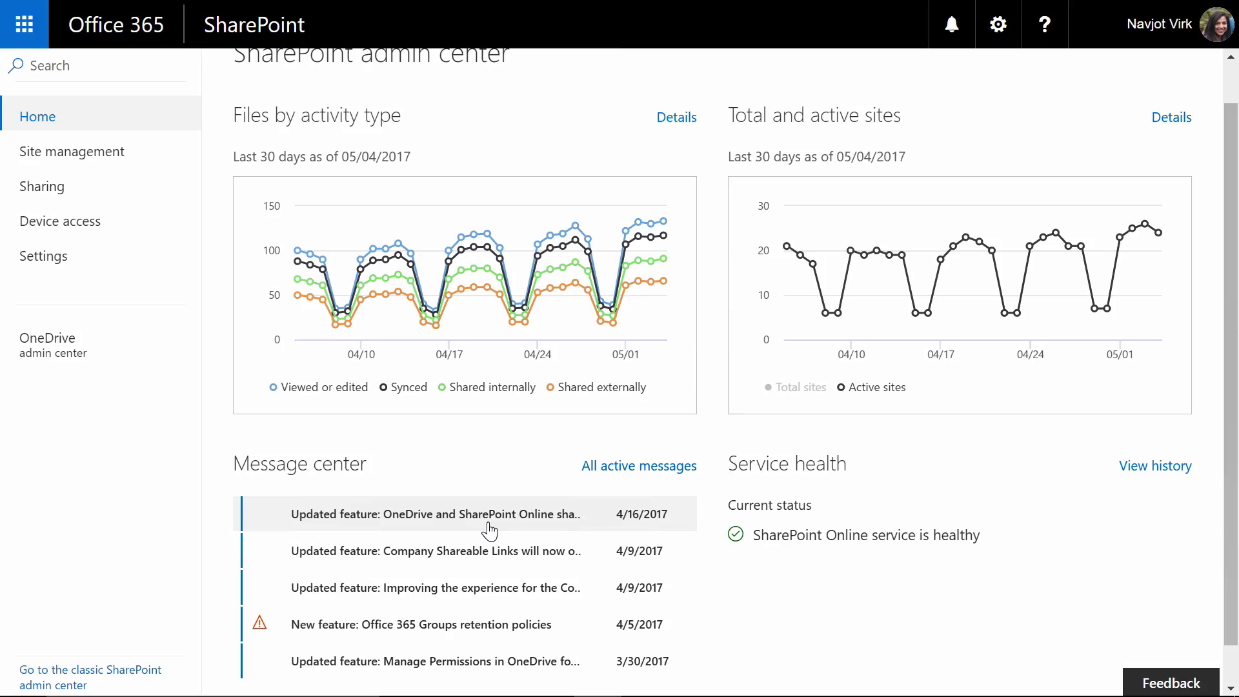
Step: Read the newest Message center announcement, then go to the Site management list
{"action": "left_click", "coordinate": [490, 531]}
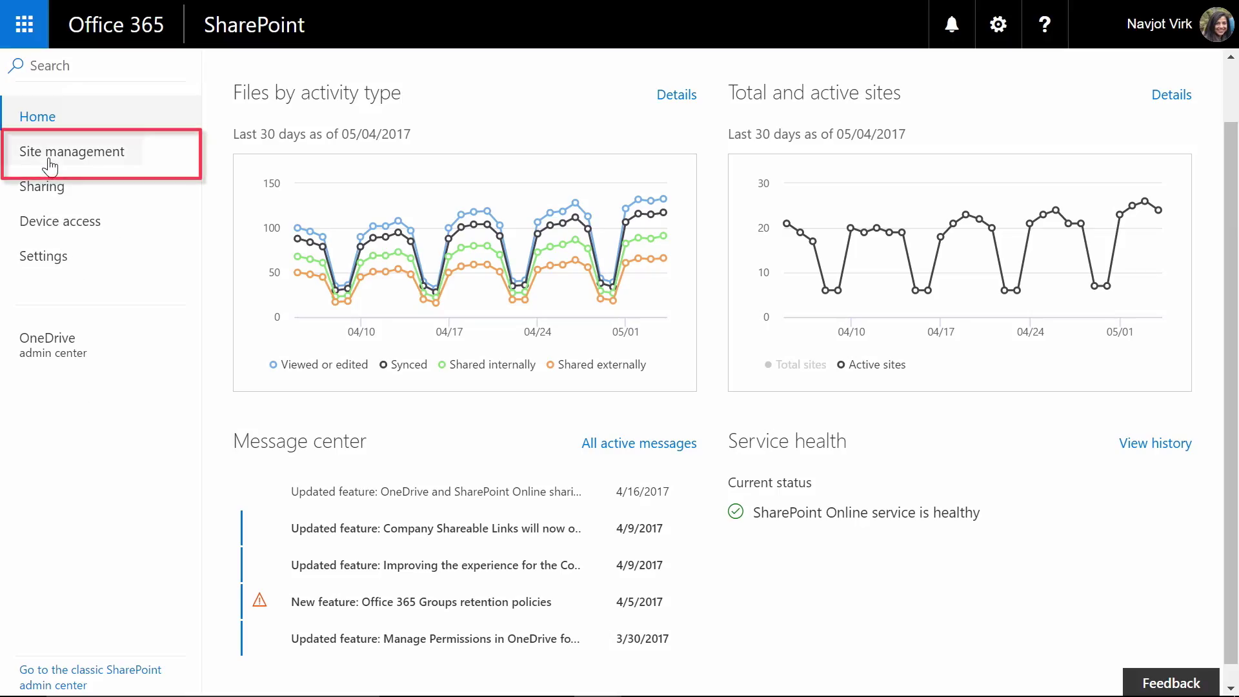
{"action": "left_click", "coordinate": [49, 162]}
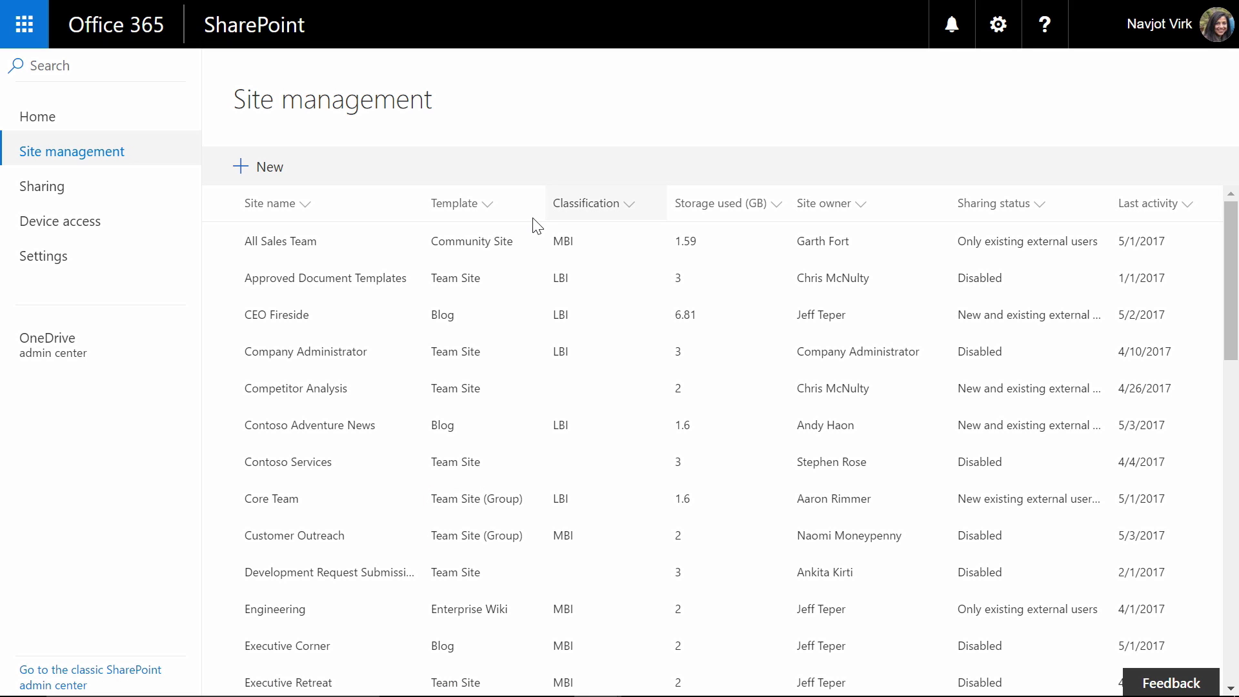
{"action": "left_click", "coordinate": [489, 205]}
{"action": "mouse_move", "coordinate": [581, 330]}
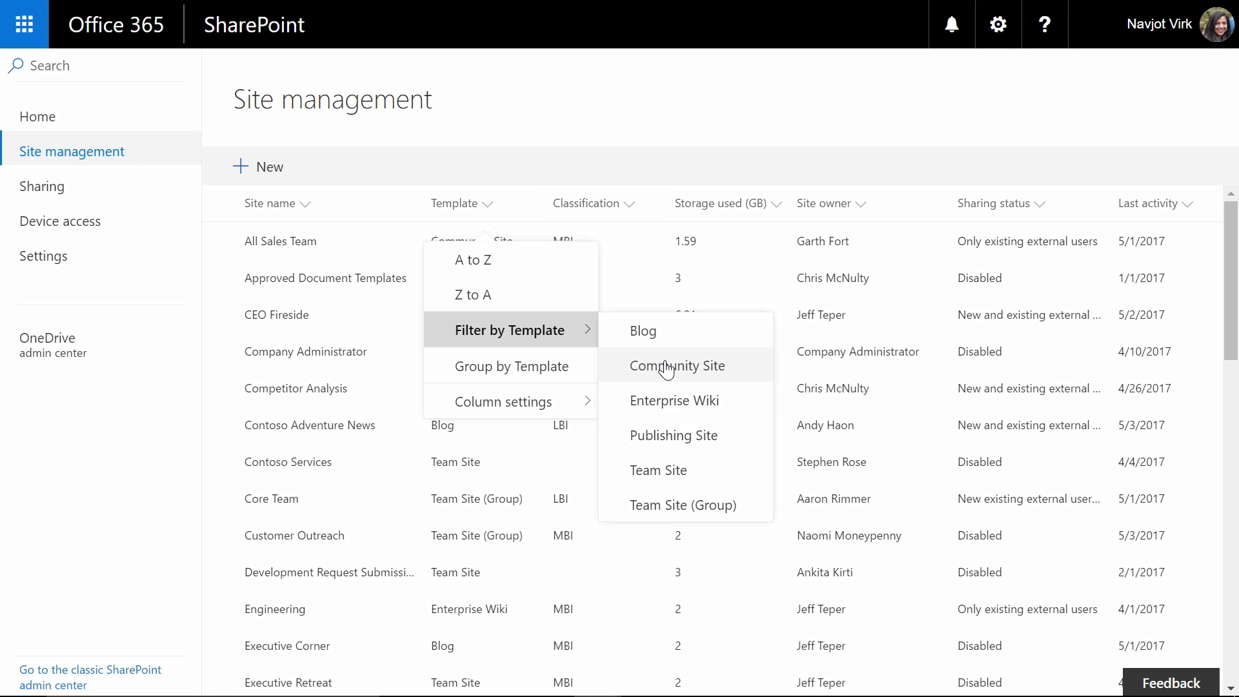
{"action": "left_click", "coordinate": [668, 514]}
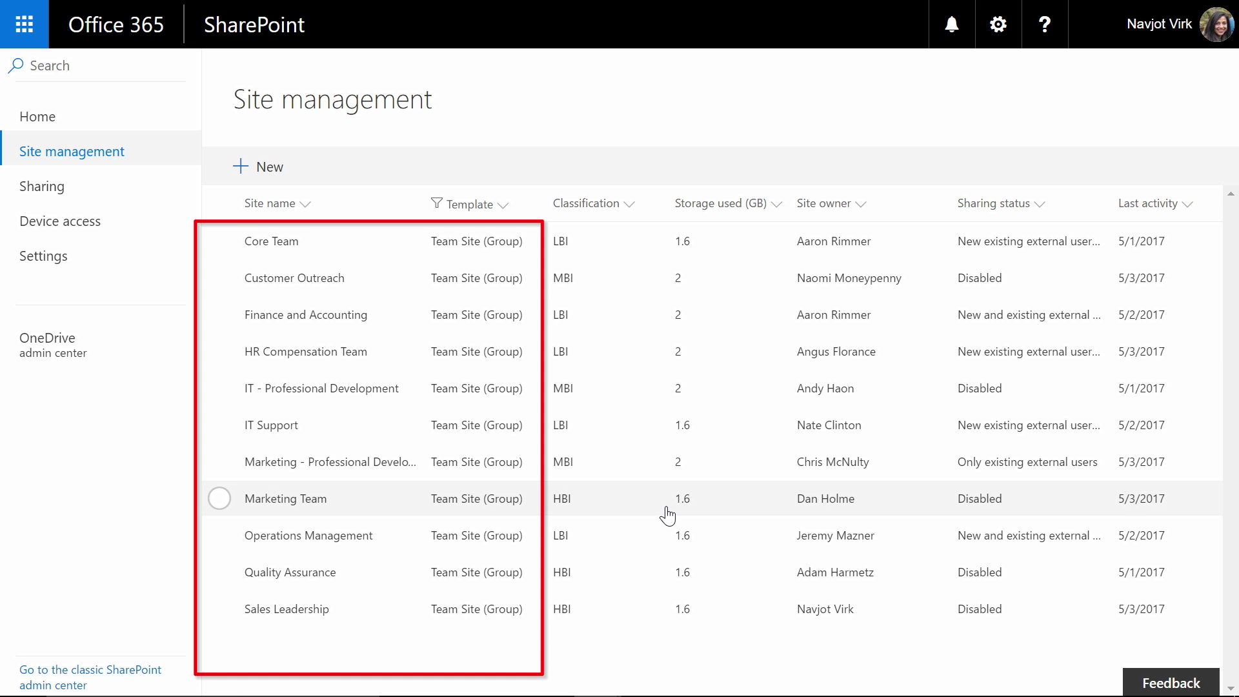
{"action": "left_click", "coordinate": [484, 204]}
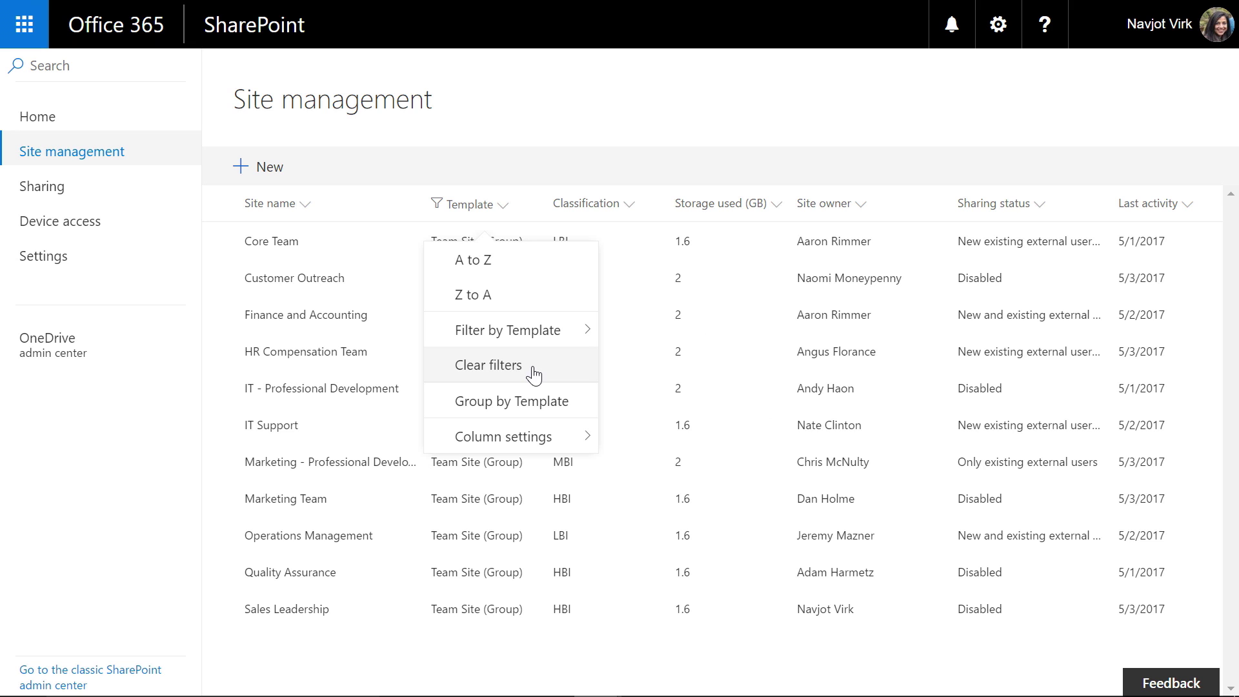
{"action": "left_click", "coordinate": [533, 375]}
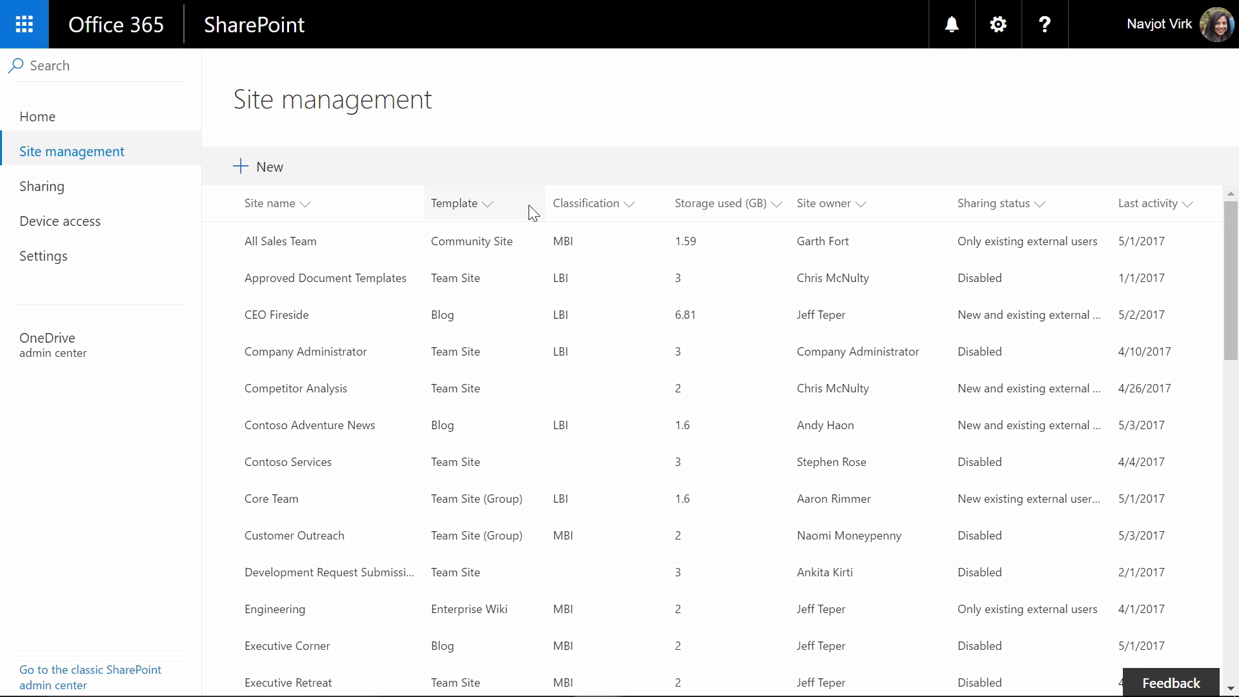
Step: Filter to the four unclassified sites, select them all, and start a Contact owners message
{"action": "left_click", "coordinate": [618, 205]}
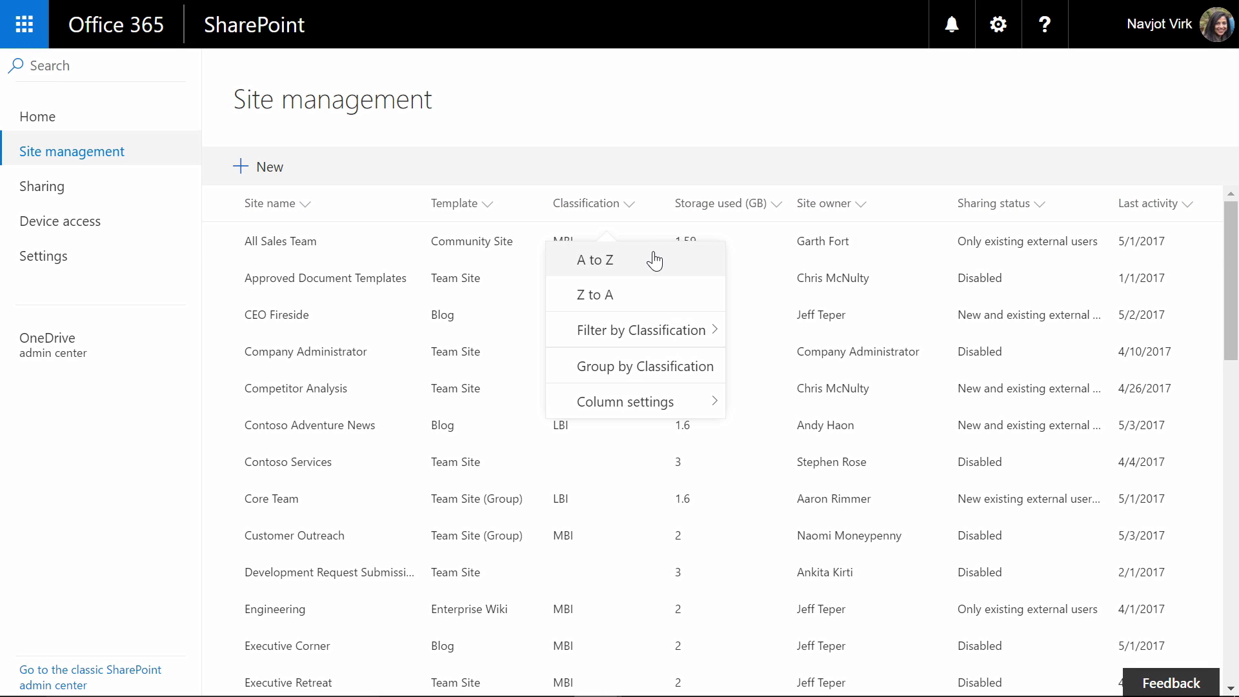
{"action": "mouse_move", "coordinate": [654, 334]}
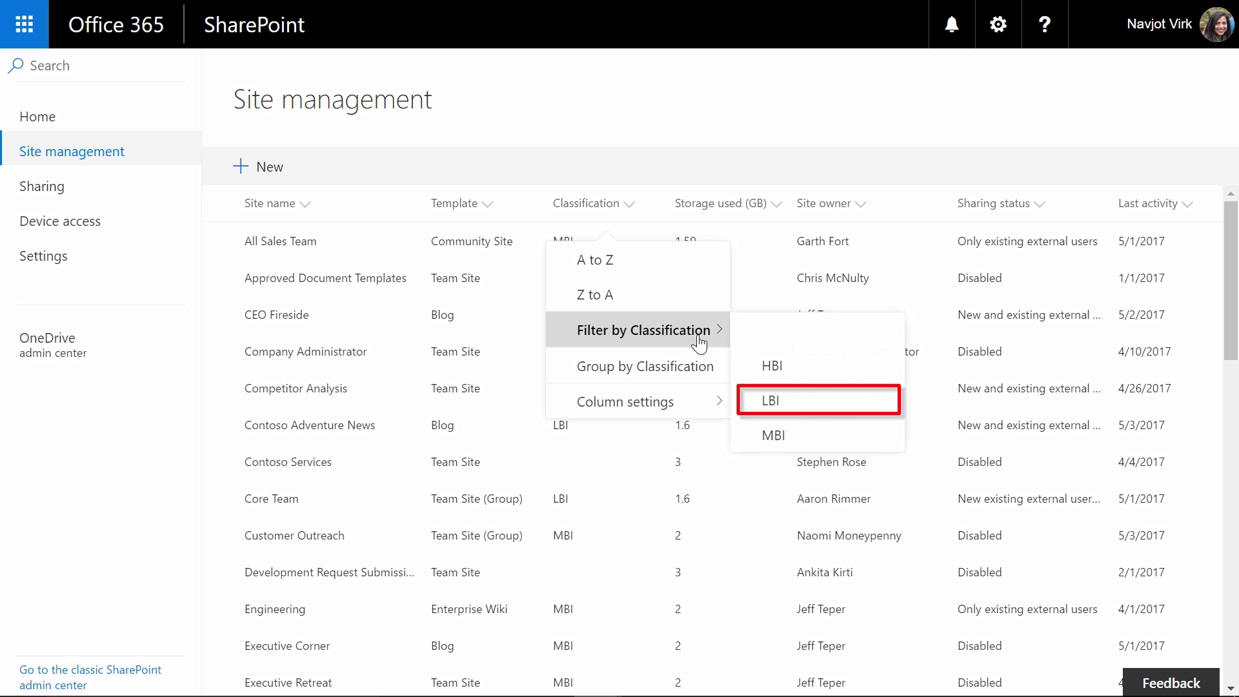
{"action": "left_click", "coordinate": [821, 337]}
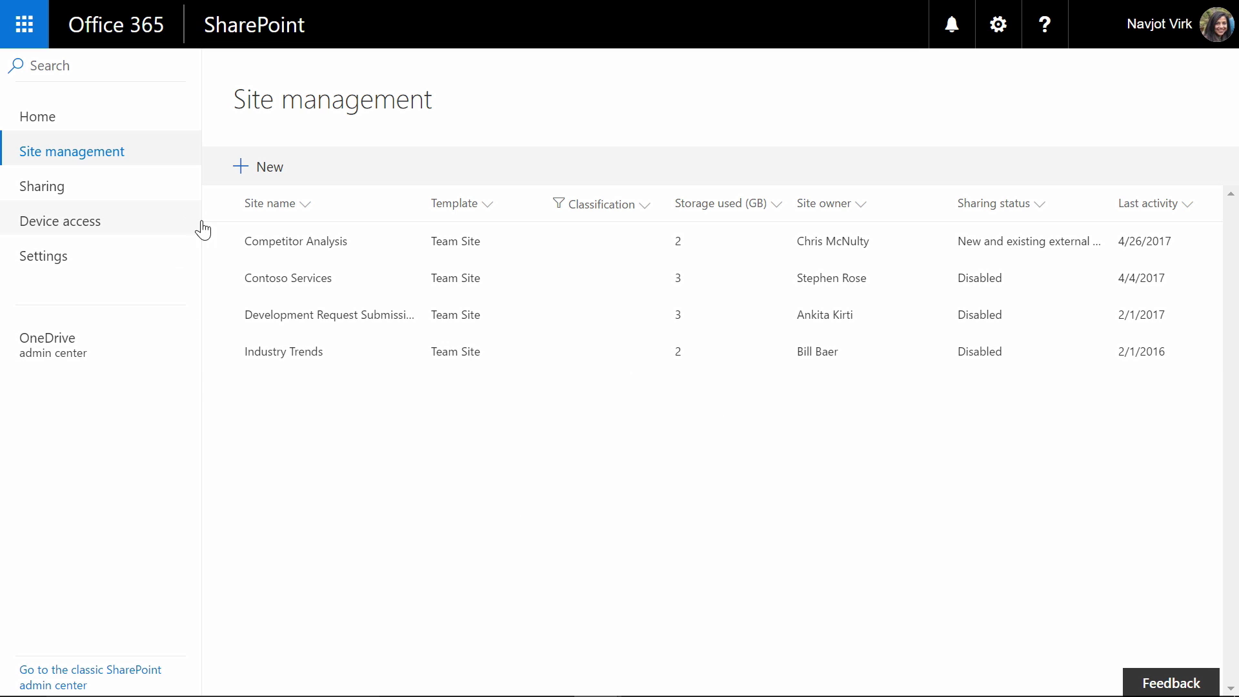
{"action": "left_click", "coordinate": [220, 204]}
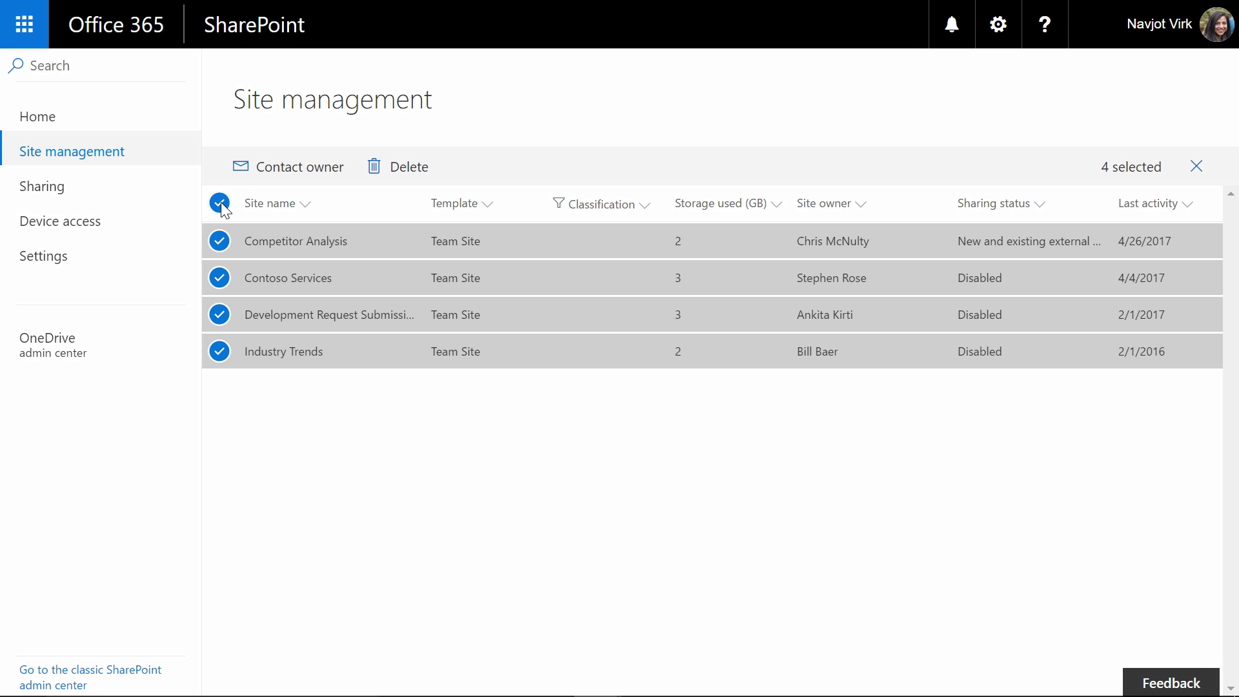
{"action": "left_click", "coordinate": [300, 169]}
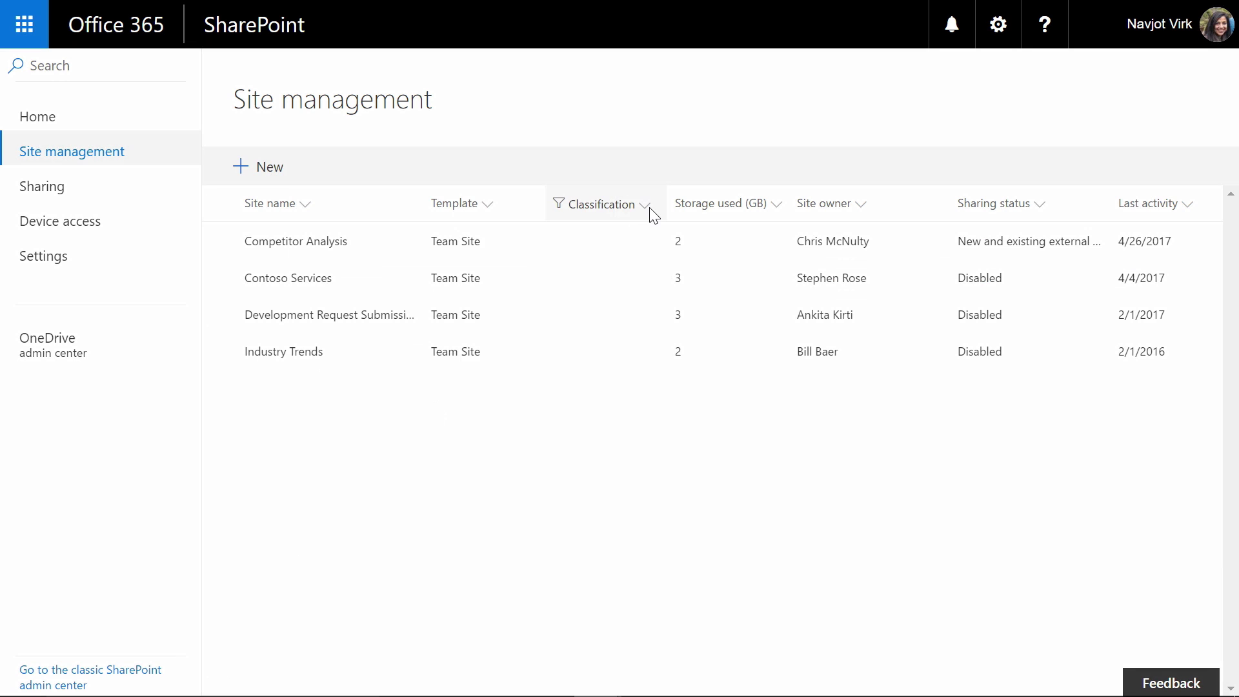
Step: Clear the Classification filter and sort sites by last activity, oldest to newest
{"action": "left_click", "coordinate": [646, 207]}
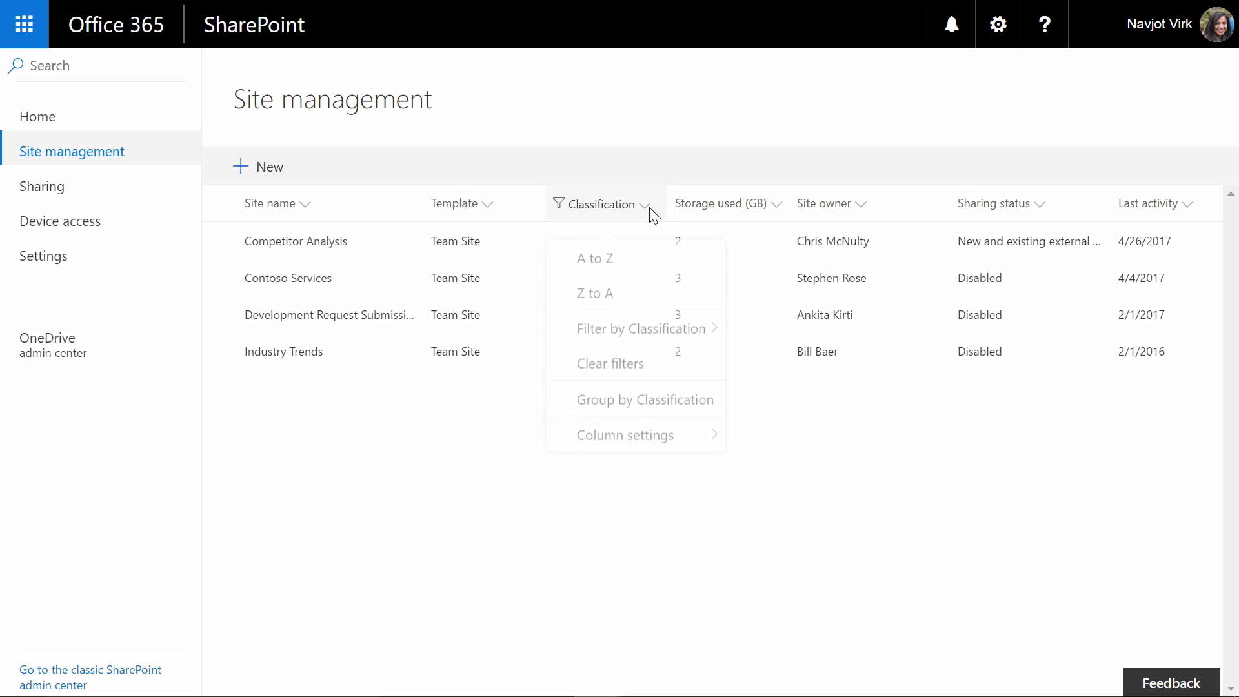
{"action": "left_click", "coordinate": [652, 381]}
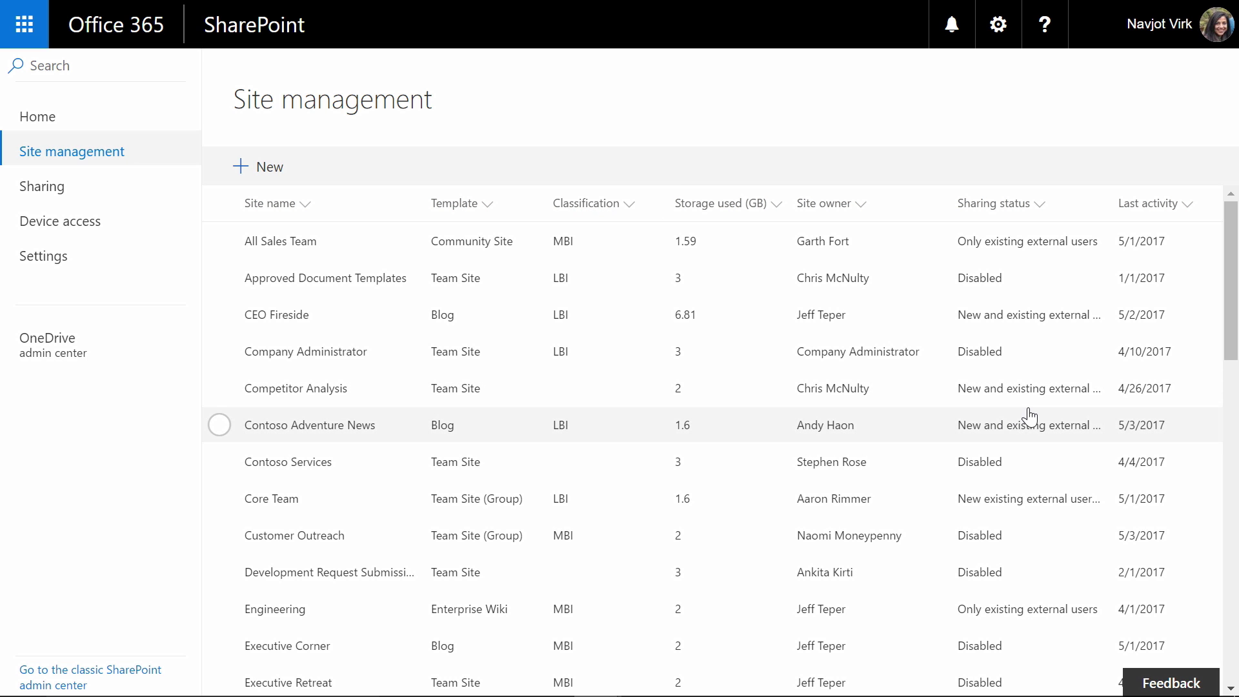
{"action": "left_click", "coordinate": [1187, 203]}
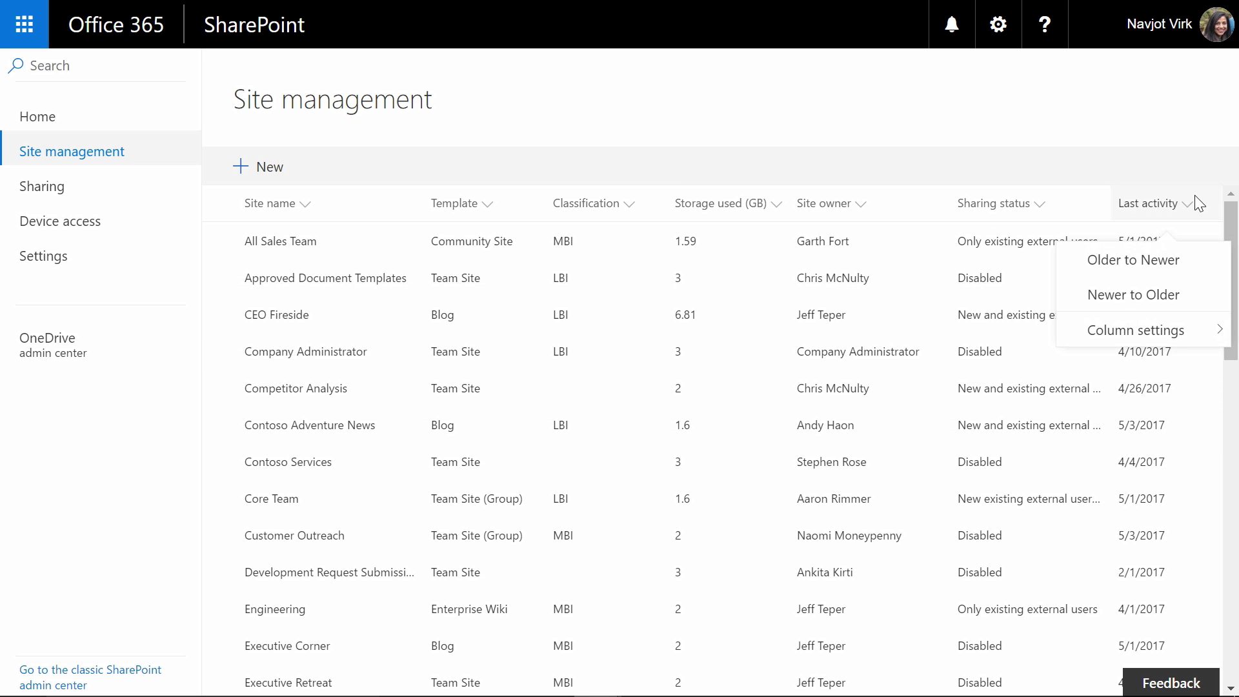
{"action": "left_click", "coordinate": [1178, 265]}
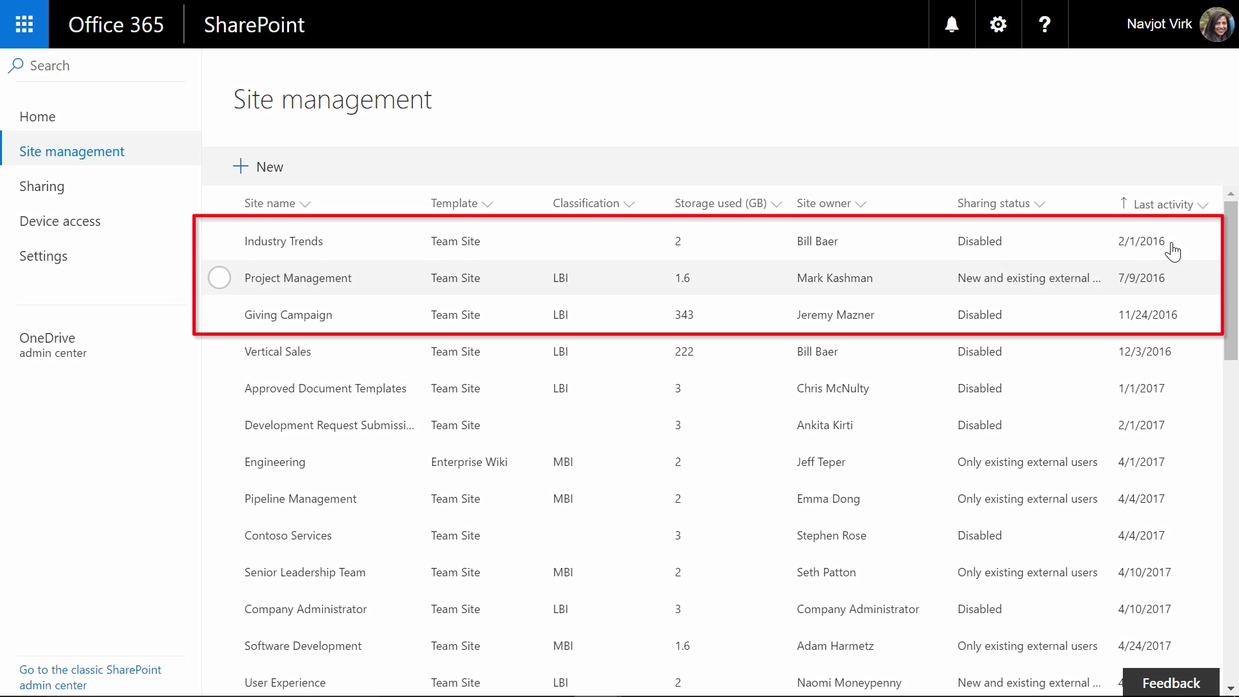
Step: Select the Industry Trends, Project Management and Giving Campaign sites
{"action": "left_click", "coordinate": [219, 242]}
{"action": "left_click", "coordinate": [219, 278]}
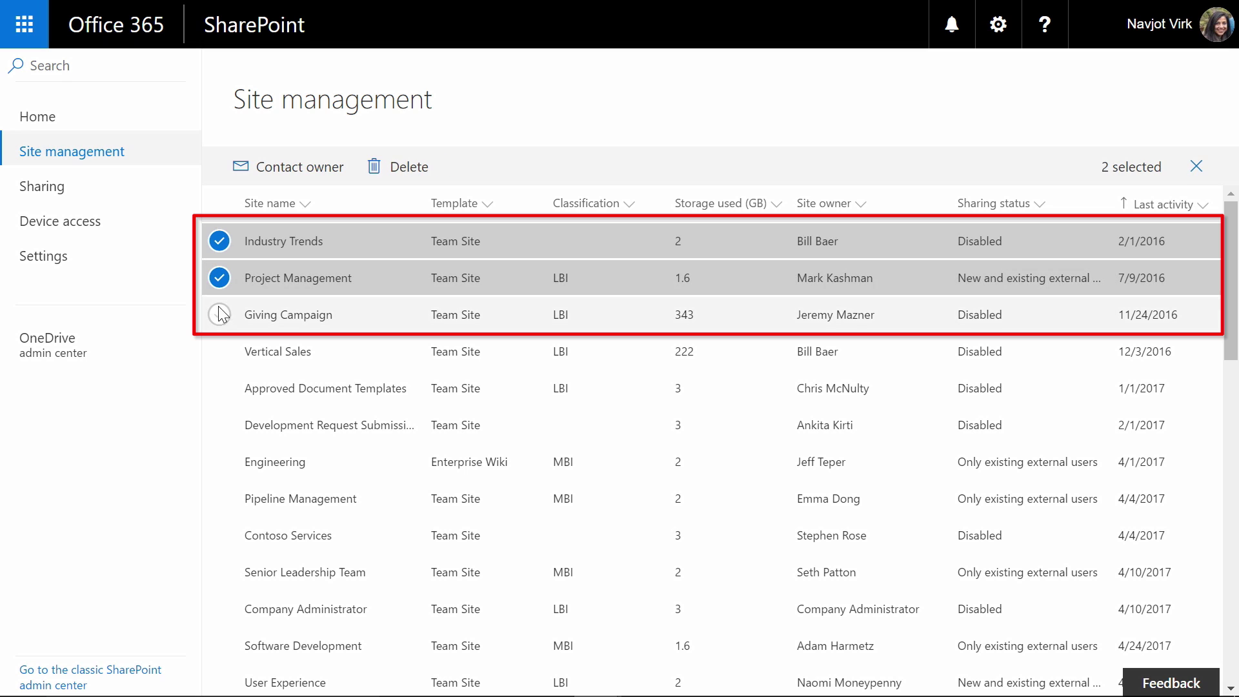
{"action": "left_click", "coordinate": [217, 315]}
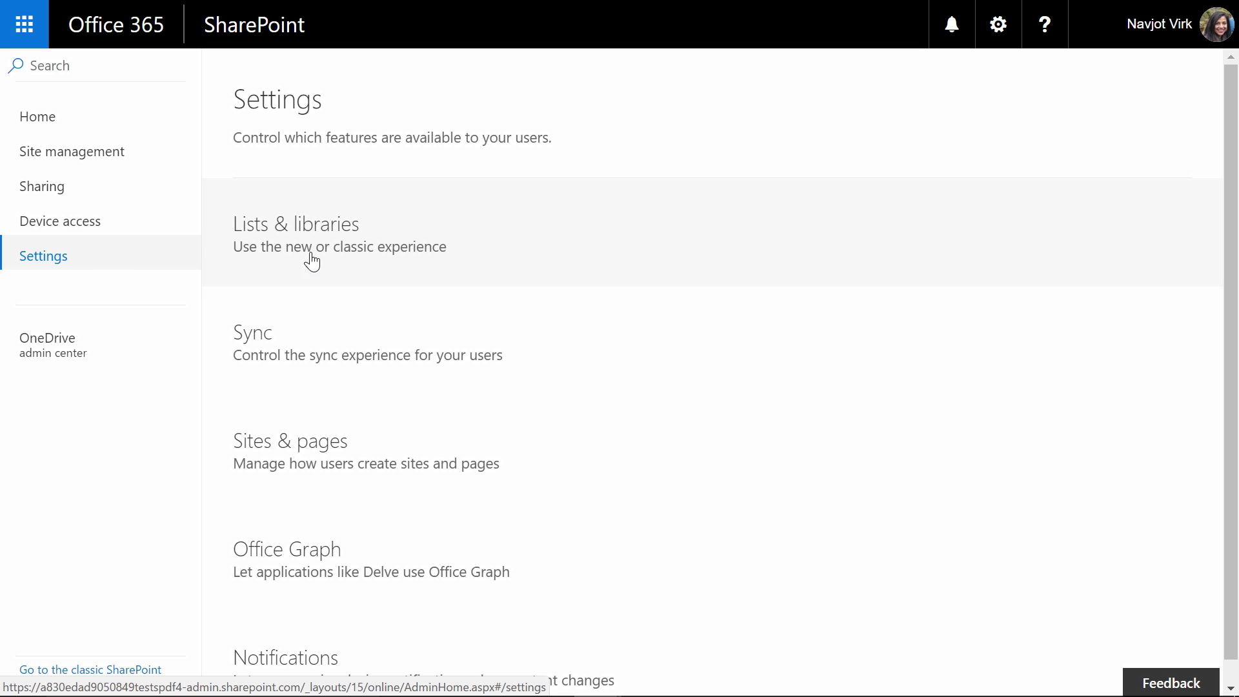
Step: View the Lists & libraries new-or-classic experience setting
{"action": "left_click", "coordinate": [428, 276]}
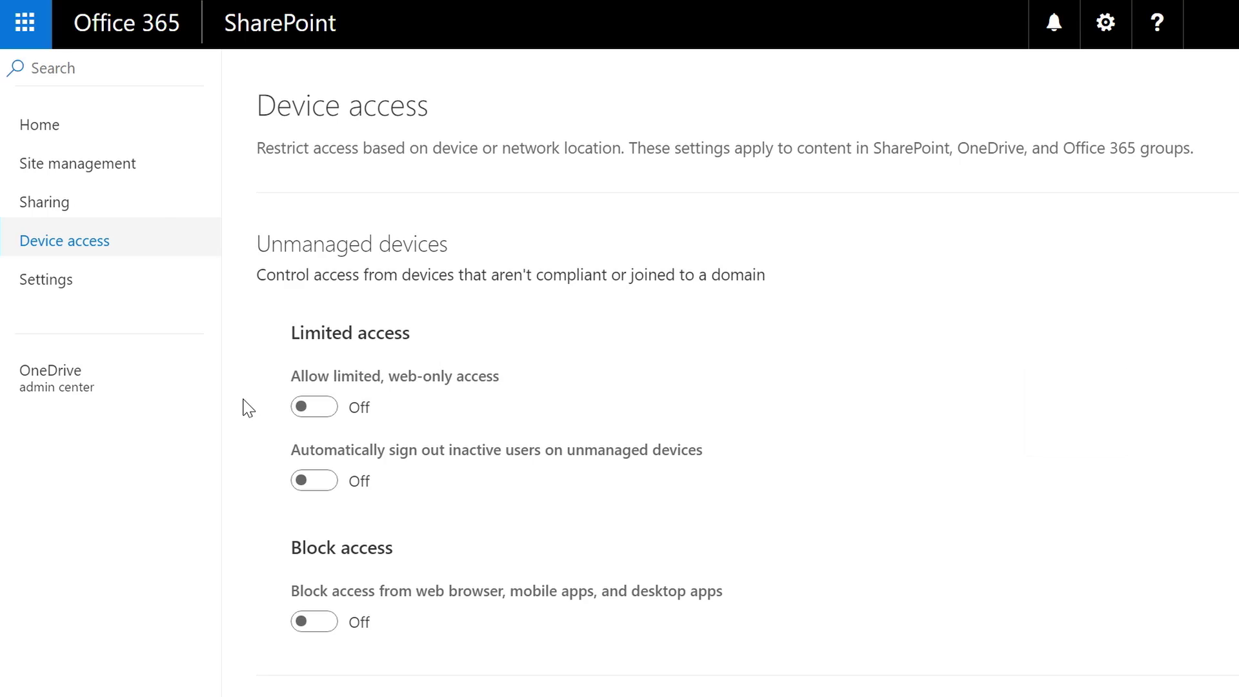
Step: Switch 'Automatically sign out inactive users on unmanaged devices' to On
{"action": "left_click", "coordinate": [308, 482]}
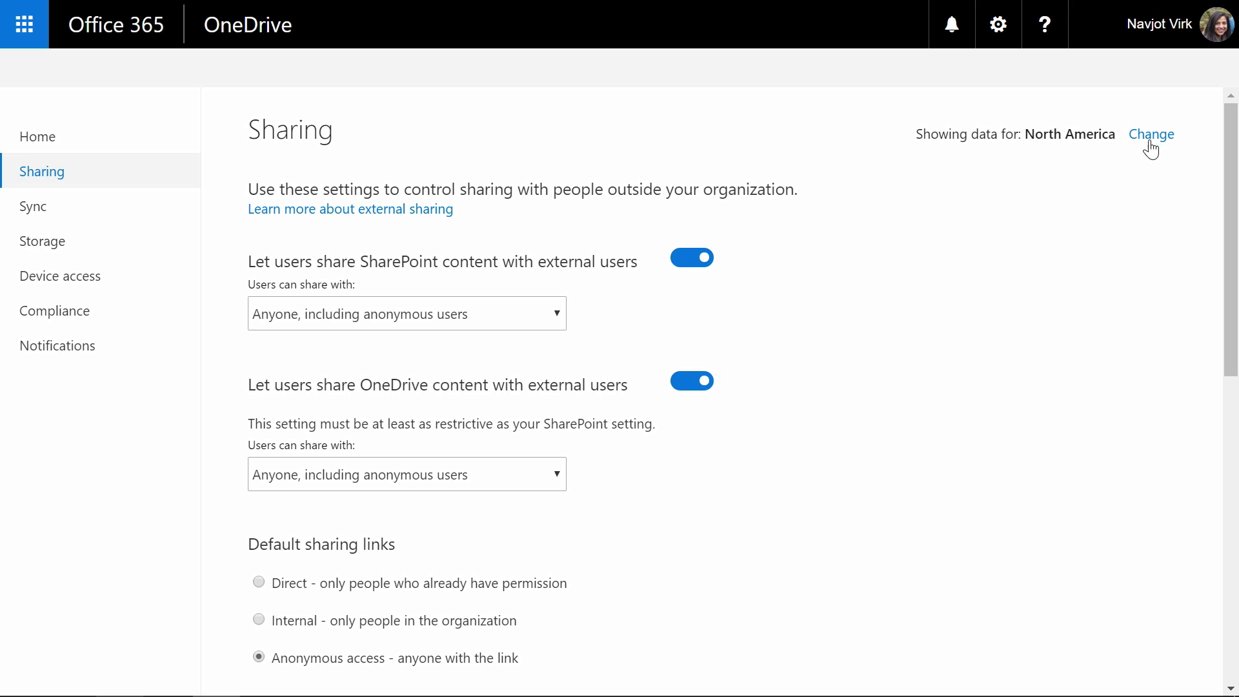
Step: Turn off Asia-Pacific OneDrive external sharing, save it, and switch back to North America
{"action": "left_click", "coordinate": [1152, 139]}
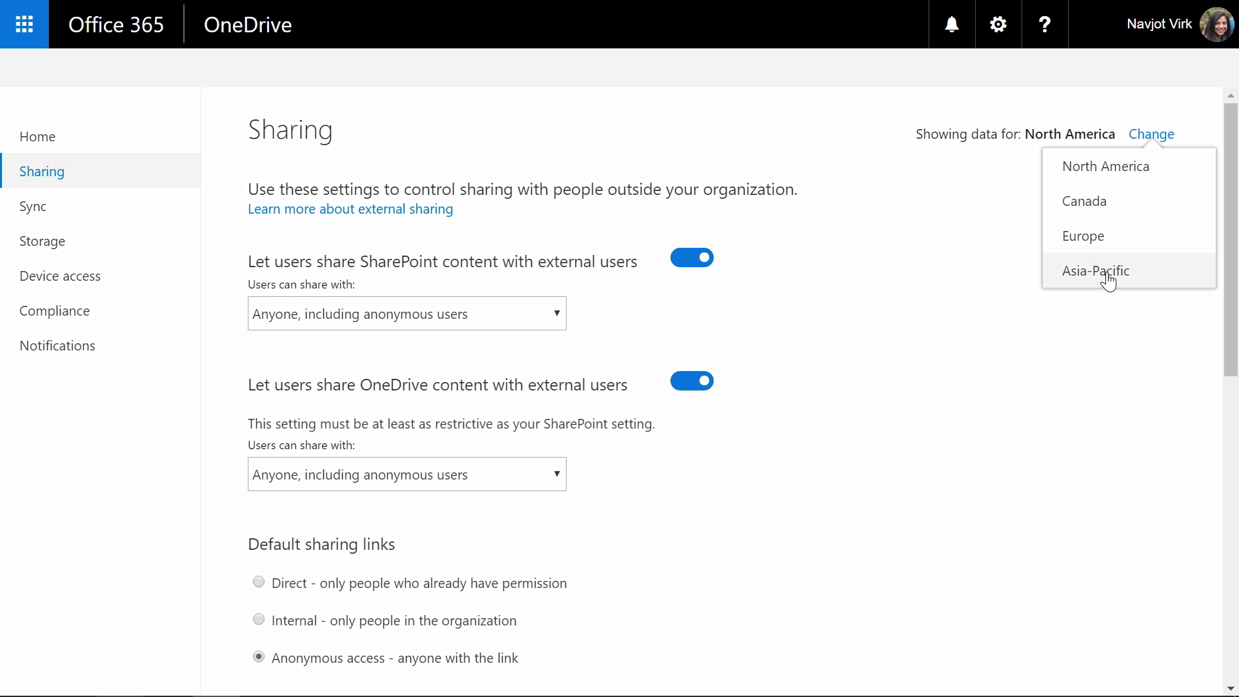
{"action": "left_click", "coordinate": [1105, 271]}
{"action": "scroll", "coordinate": [660, 234], "scroll_direction": "down", "scroll_amount": 2}
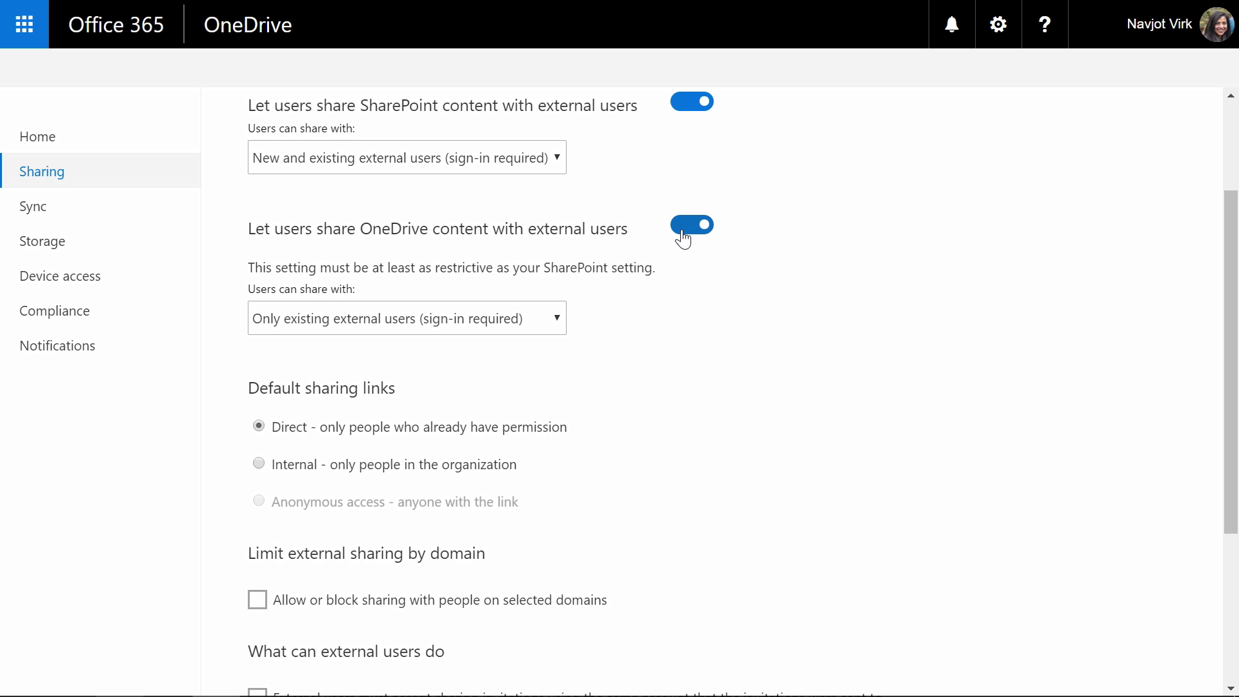
{"action": "left_click", "coordinate": [683, 238]}
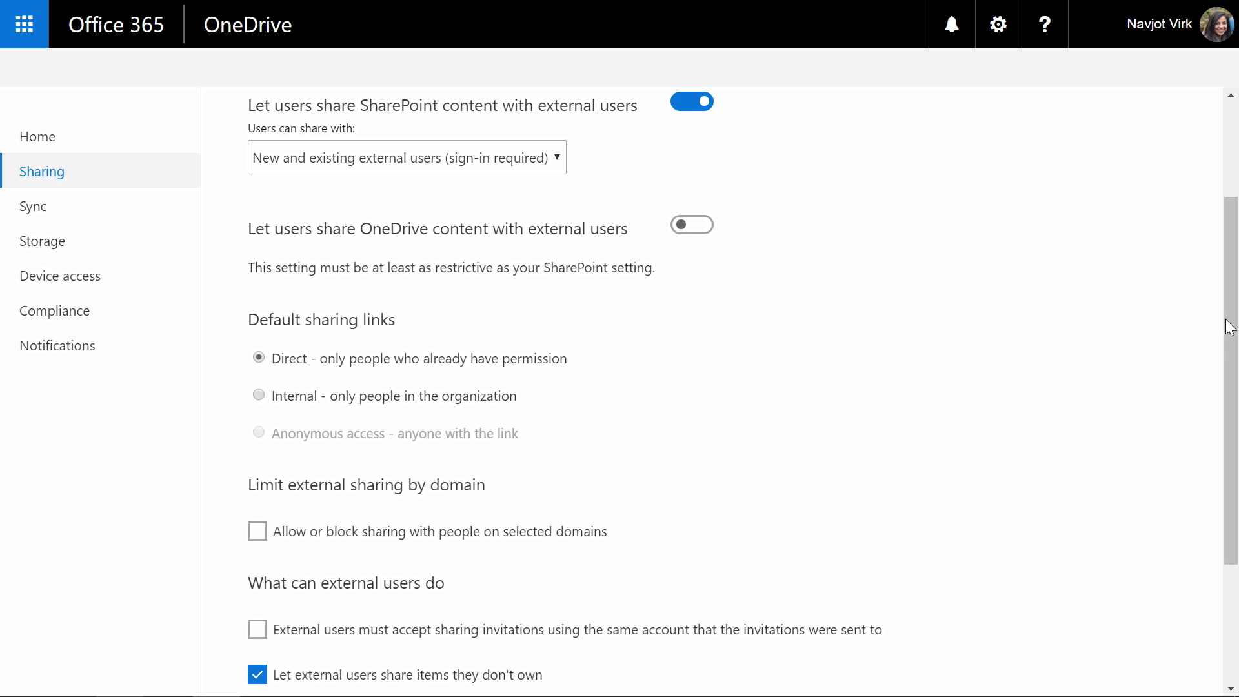
{"action": "left_click_drag", "start_coordinate": [1230, 327], "coordinate": [1230, 442]}
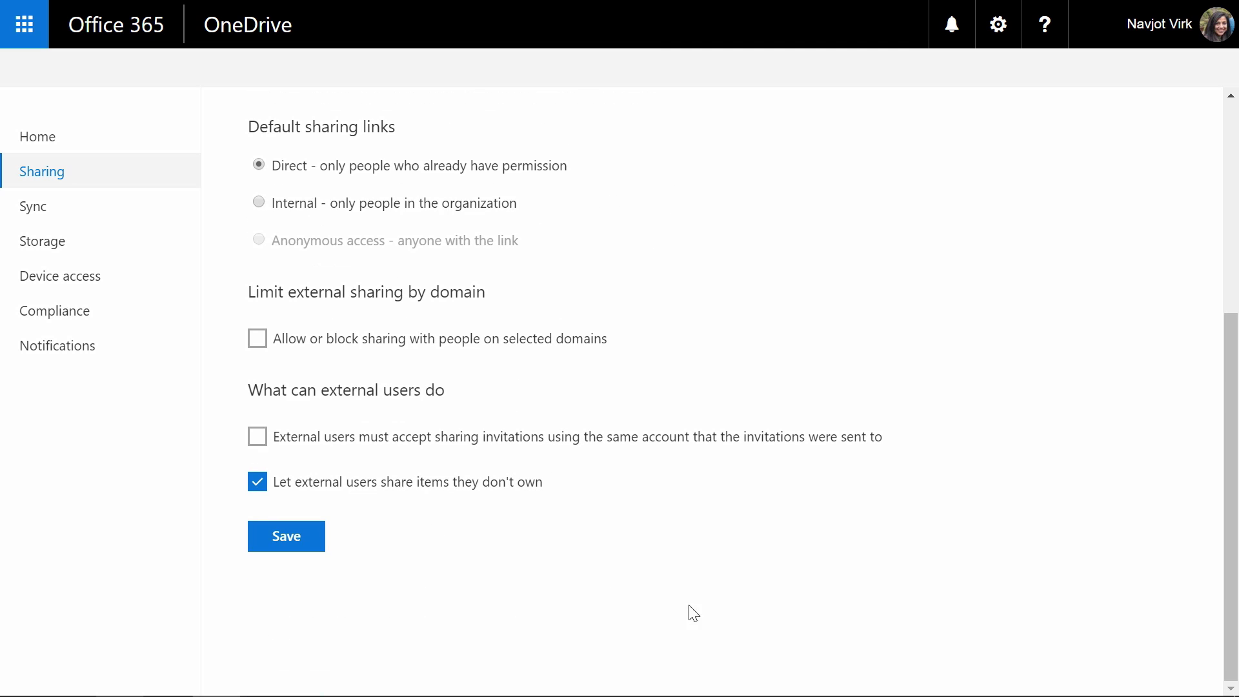
{"action": "left_click", "coordinate": [277, 542]}
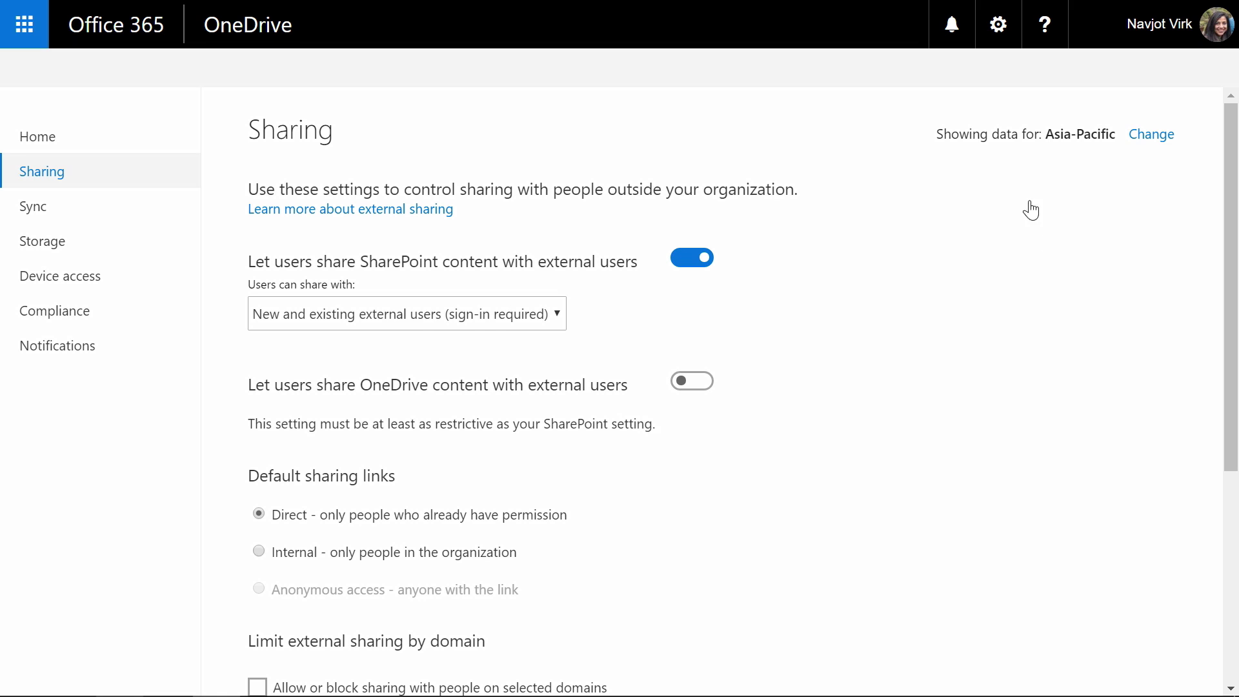
{"action": "left_click", "coordinate": [1141, 136]}
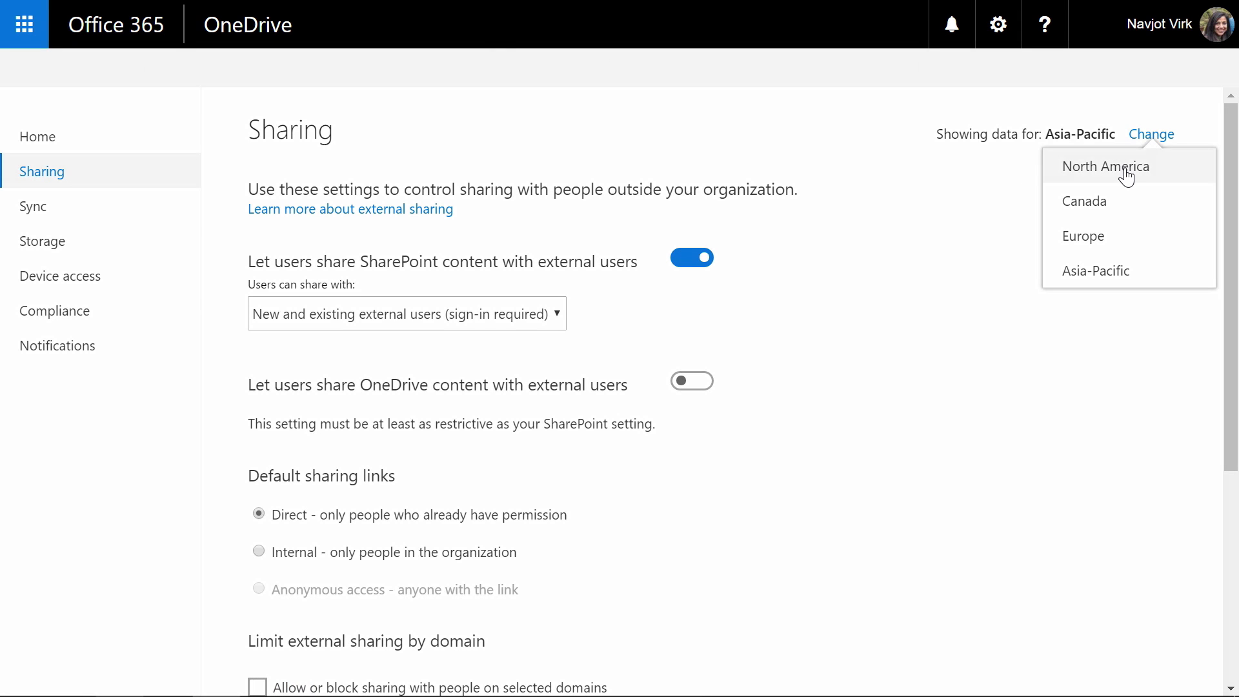
{"action": "left_click", "coordinate": [935, 438]}
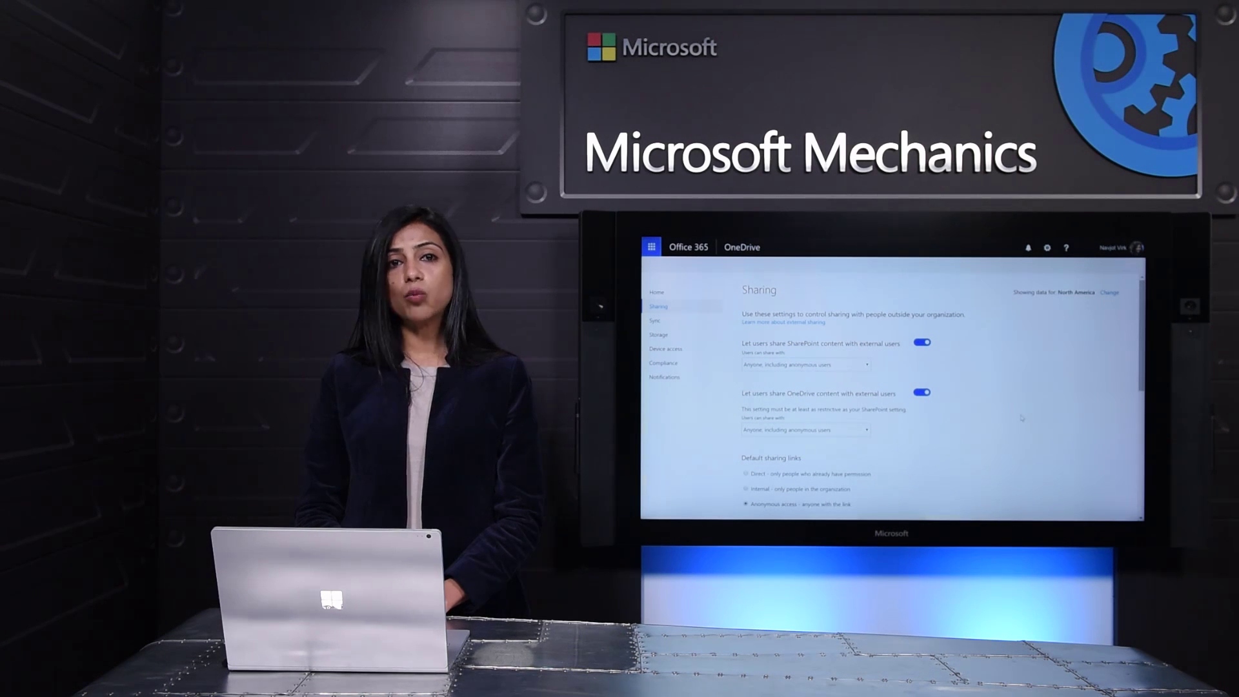
Step: Switch to the Central-region user's OneDrive Files list showing five Central files
{"action": "key", "text": "ctrl+Tab"}
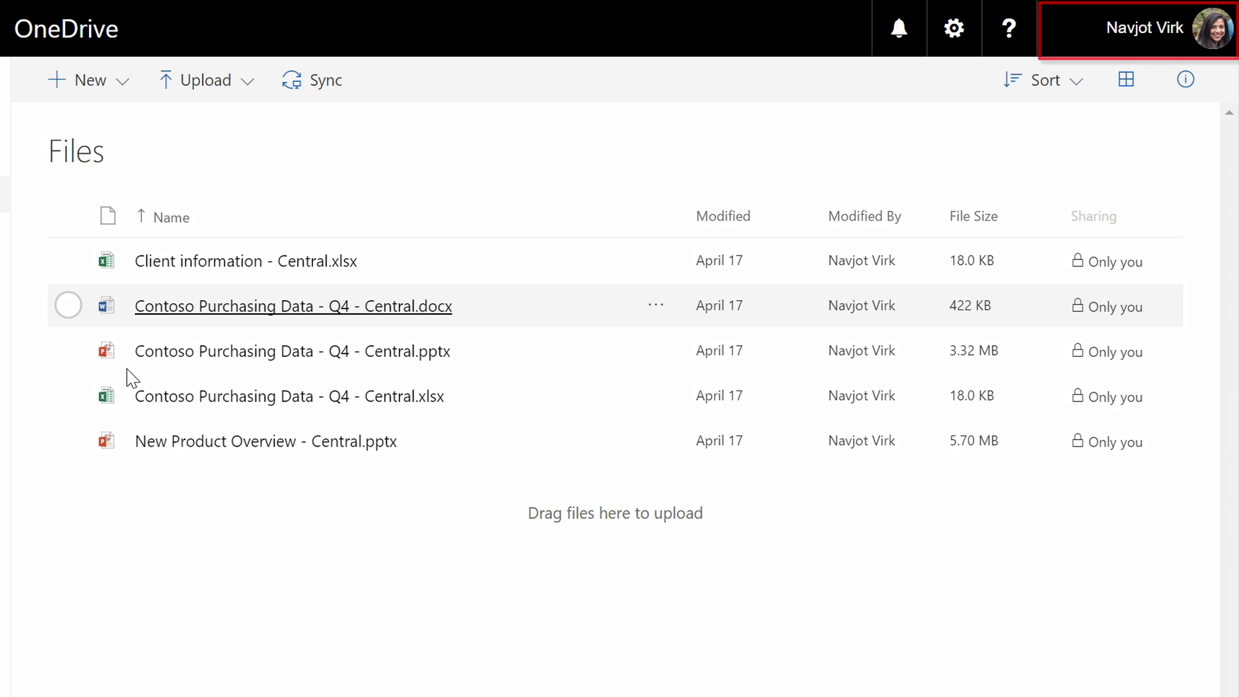
Step: Share New Product Overview - Central.pptx with an external recipient's e-mail address
{"action": "left_click", "coordinate": [68, 441]}
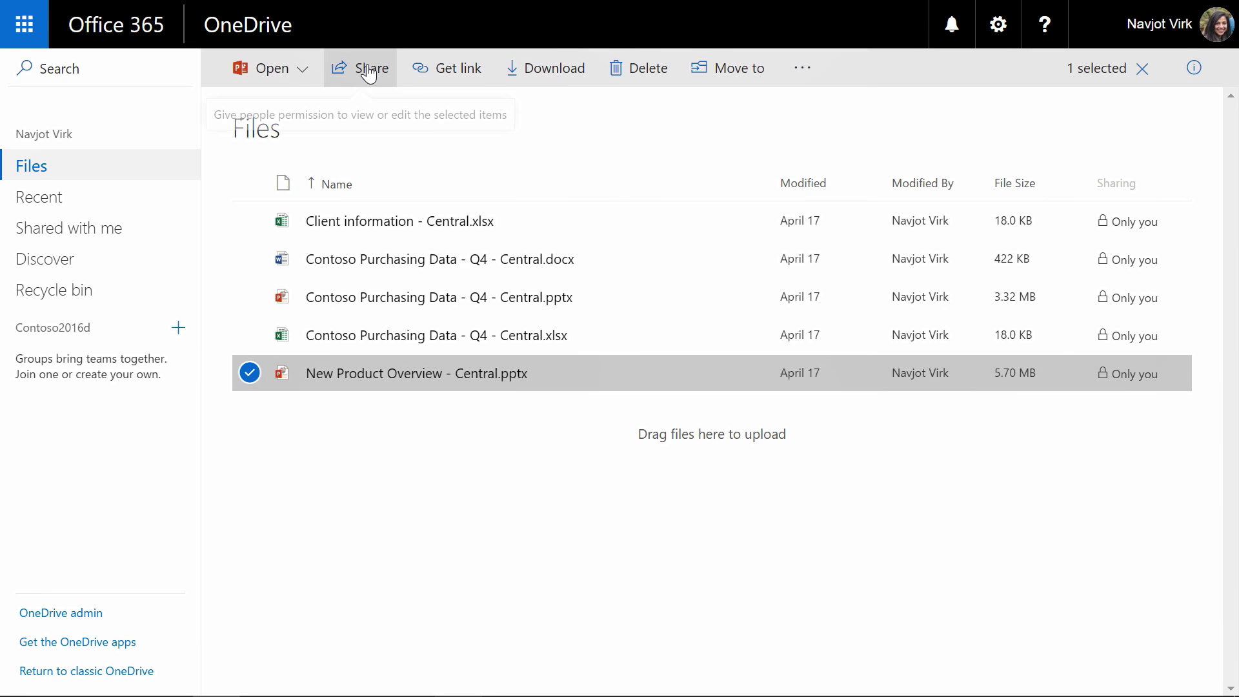
{"action": "left_click", "coordinate": [369, 72]}
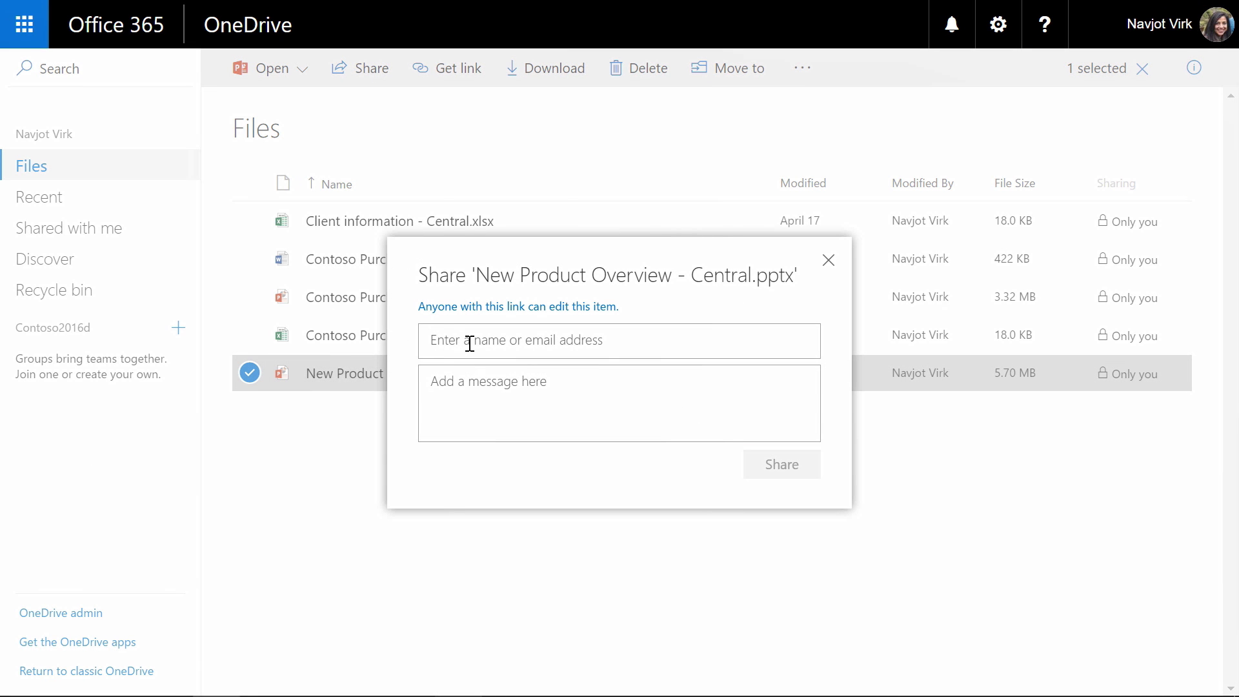
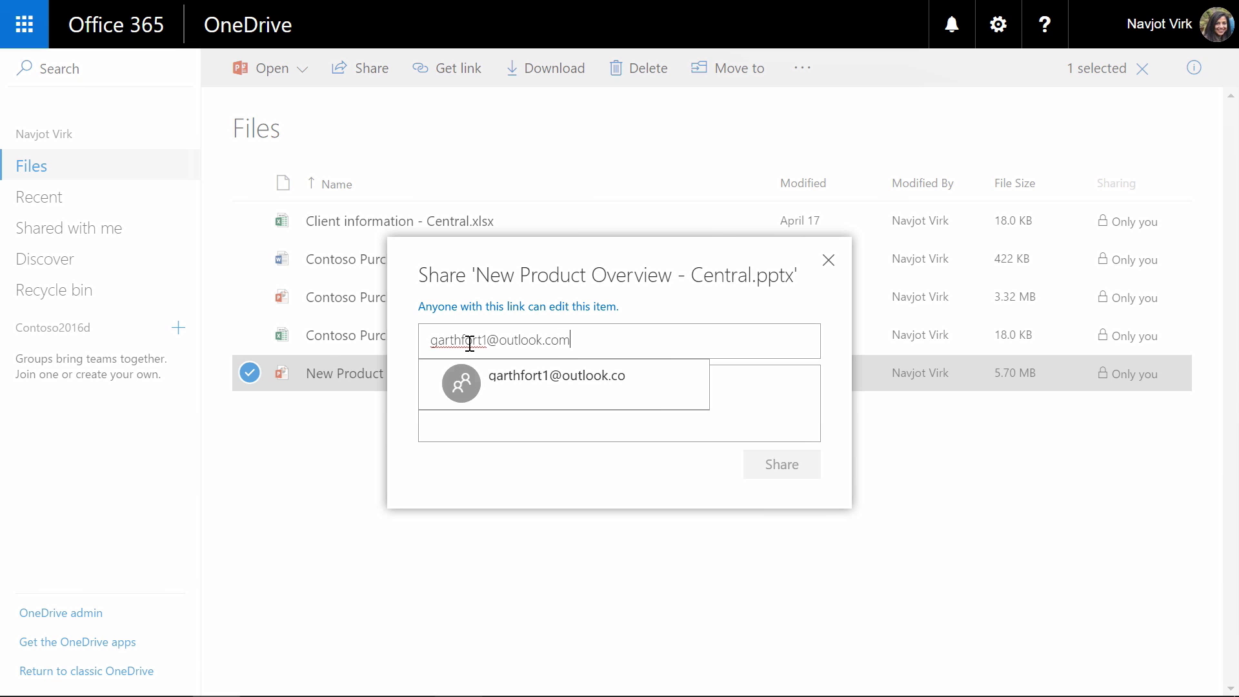
{"action": "left_click", "coordinate": [525, 381]}
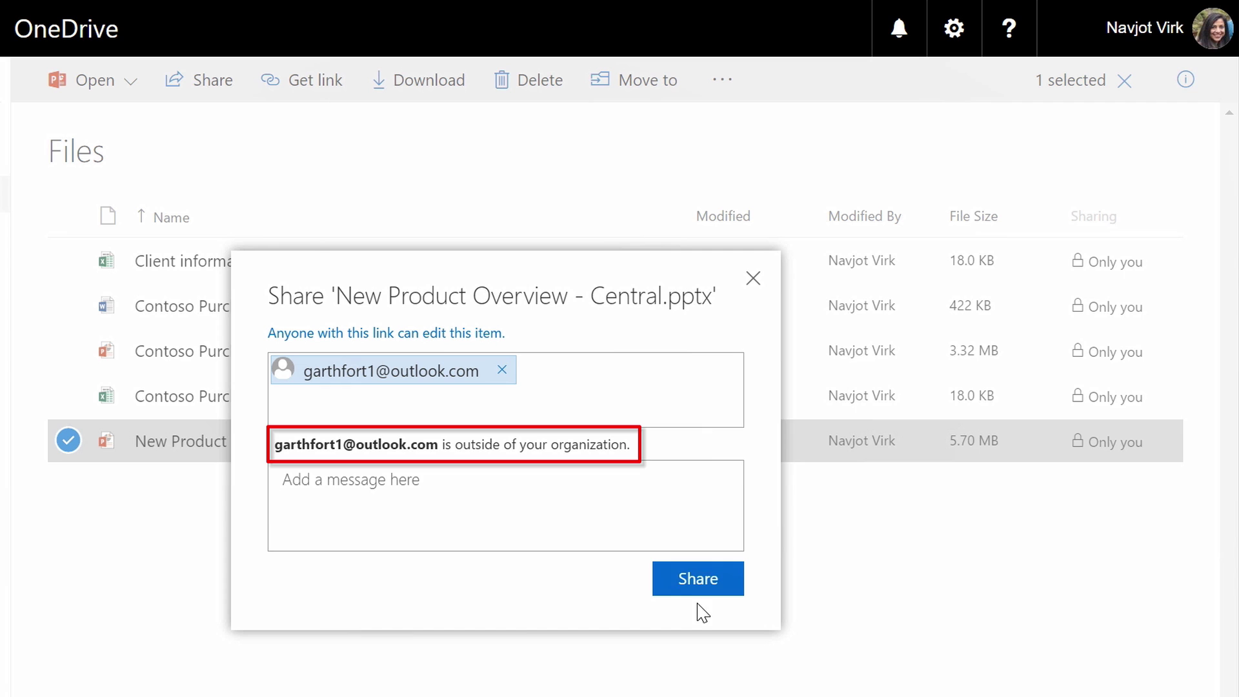
{"action": "left_click", "coordinate": [710, 591]}
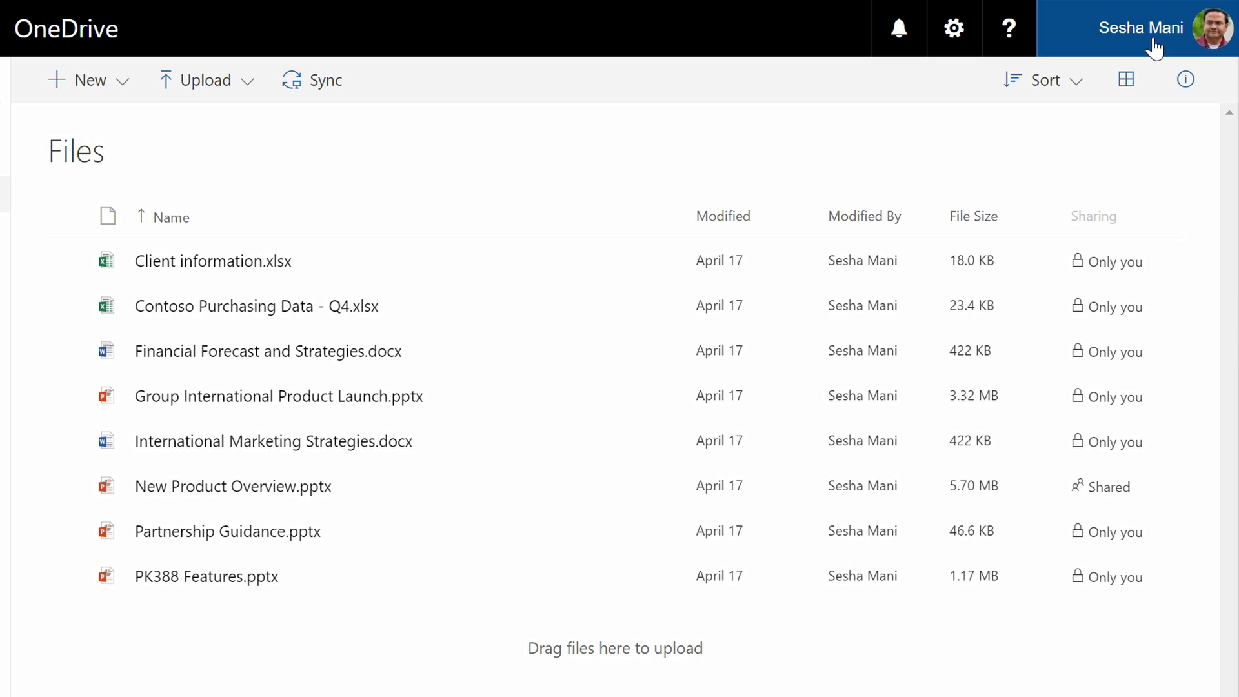
Step: Try sharing PK388 Features.pptx with an external e-mail address, which the sharing policy blocks
{"action": "left_click", "coordinate": [69, 575]}
{"action": "left_click", "coordinate": [224, 89]}
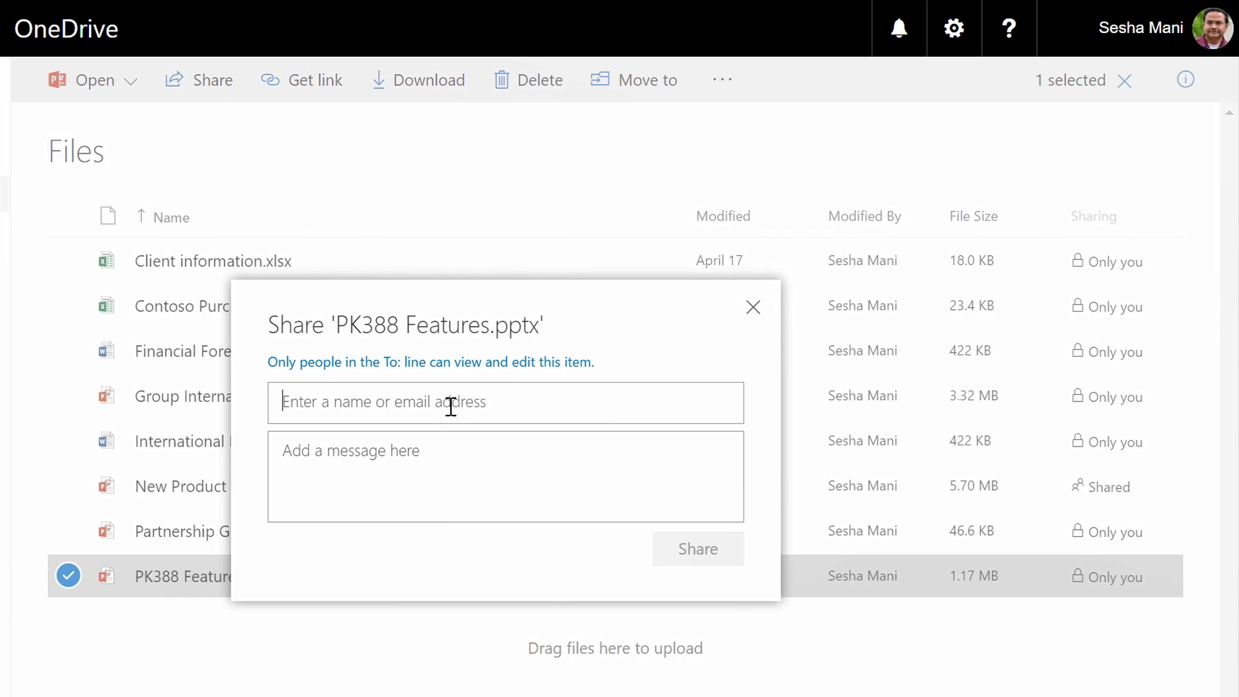
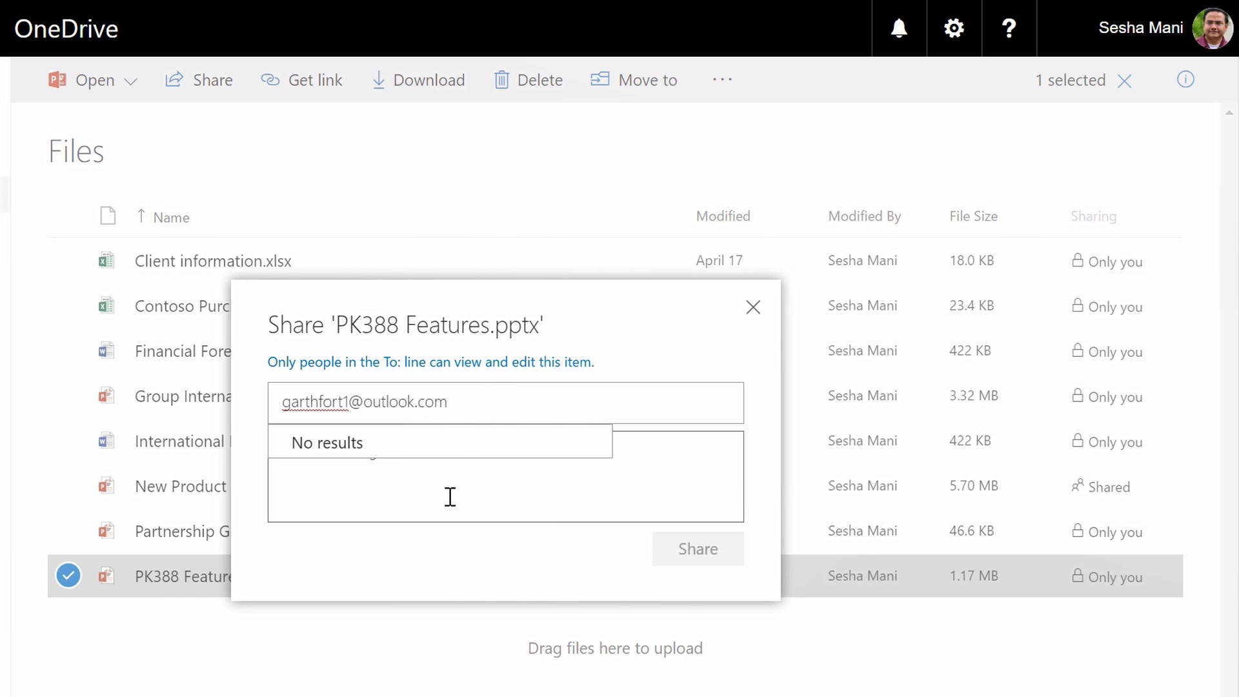
{"action": "key", "text": "Return"}
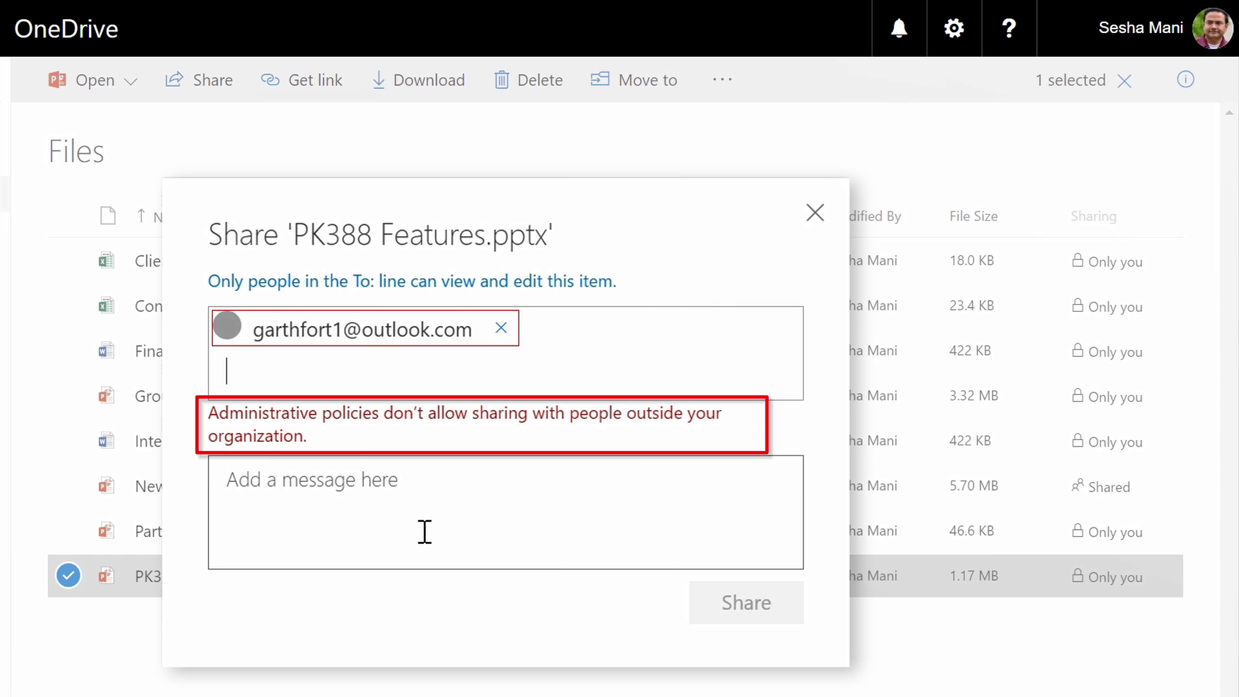
Step: Replace the blocked external recipient with an internal colleague and send the PK388 Features.pptx share
{"action": "left_click", "coordinate": [500, 327]}
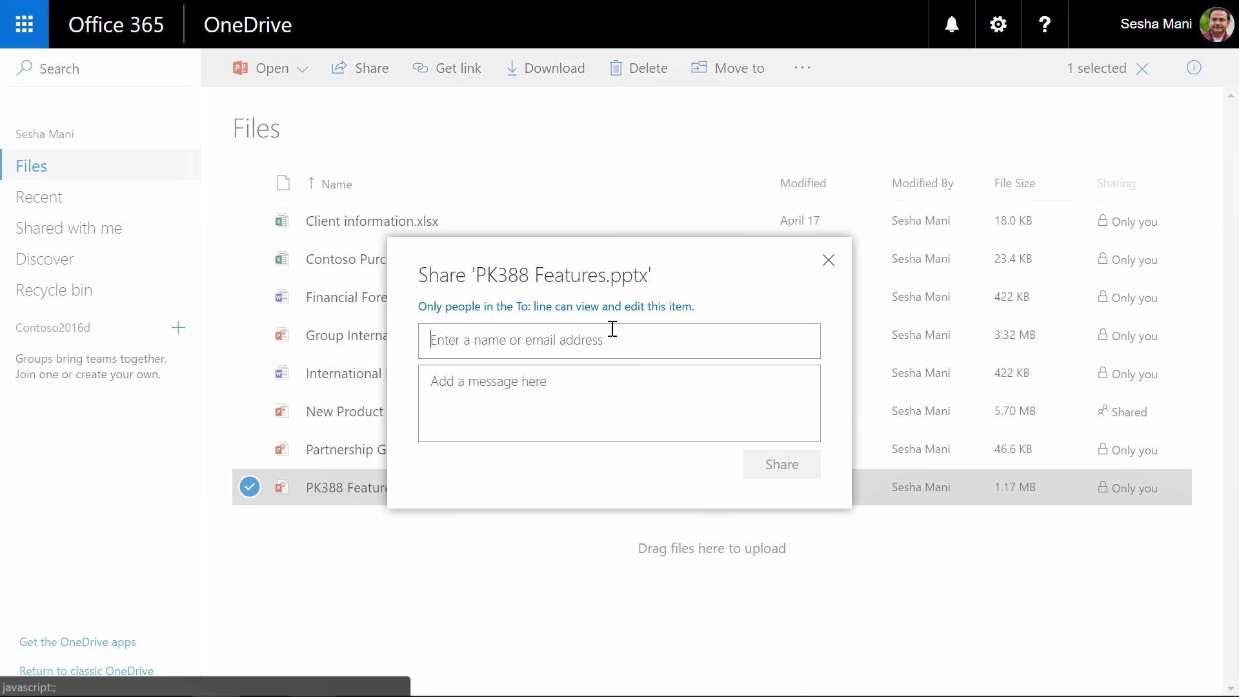
{"action": "type", "text": "navjot"}
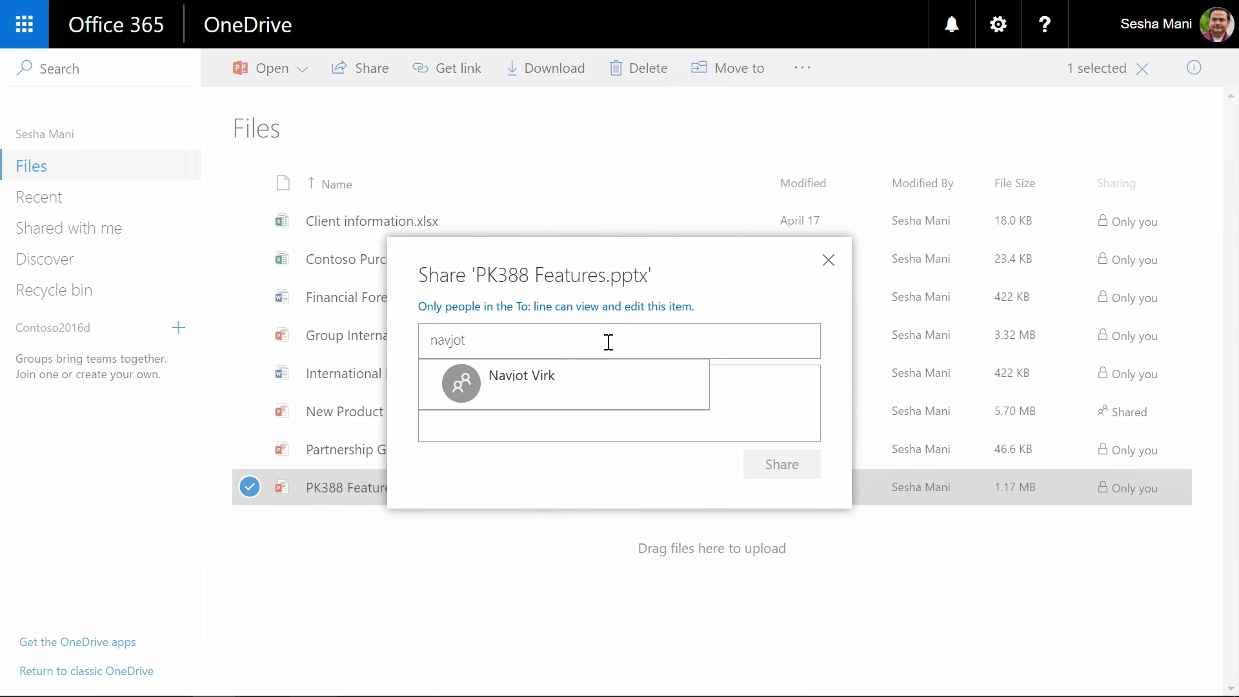
{"action": "left_click", "coordinate": [600, 379]}
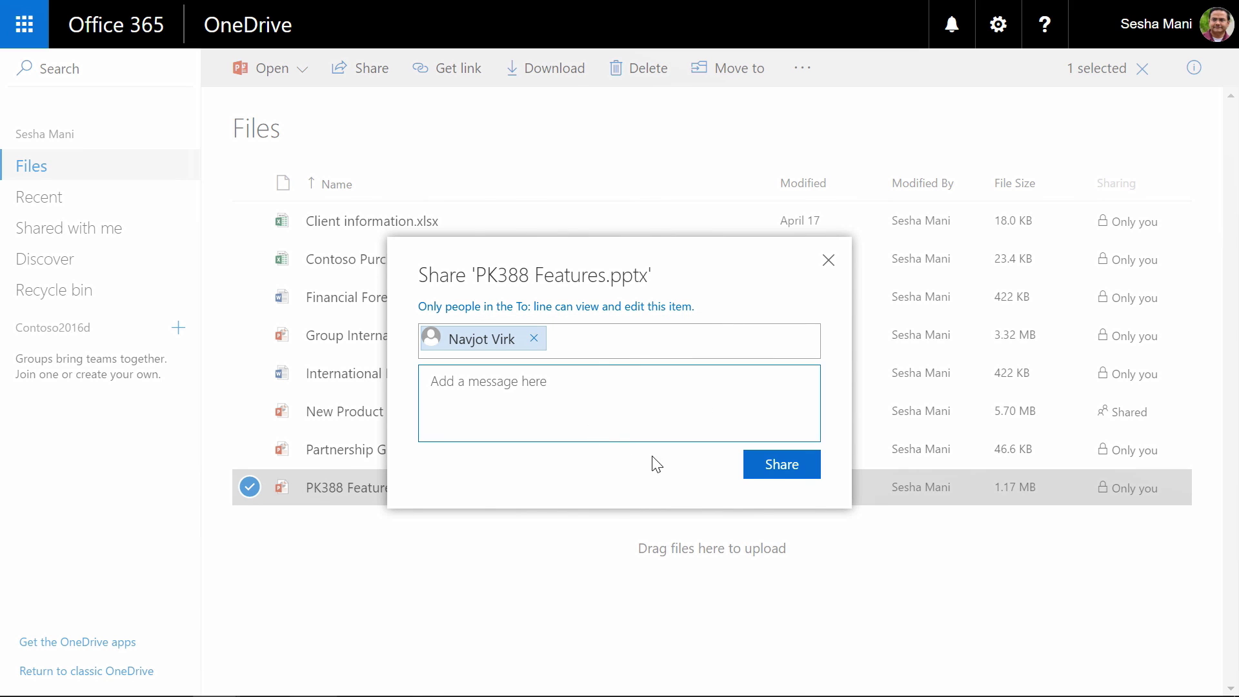
{"action": "left_click", "coordinate": [773, 485]}
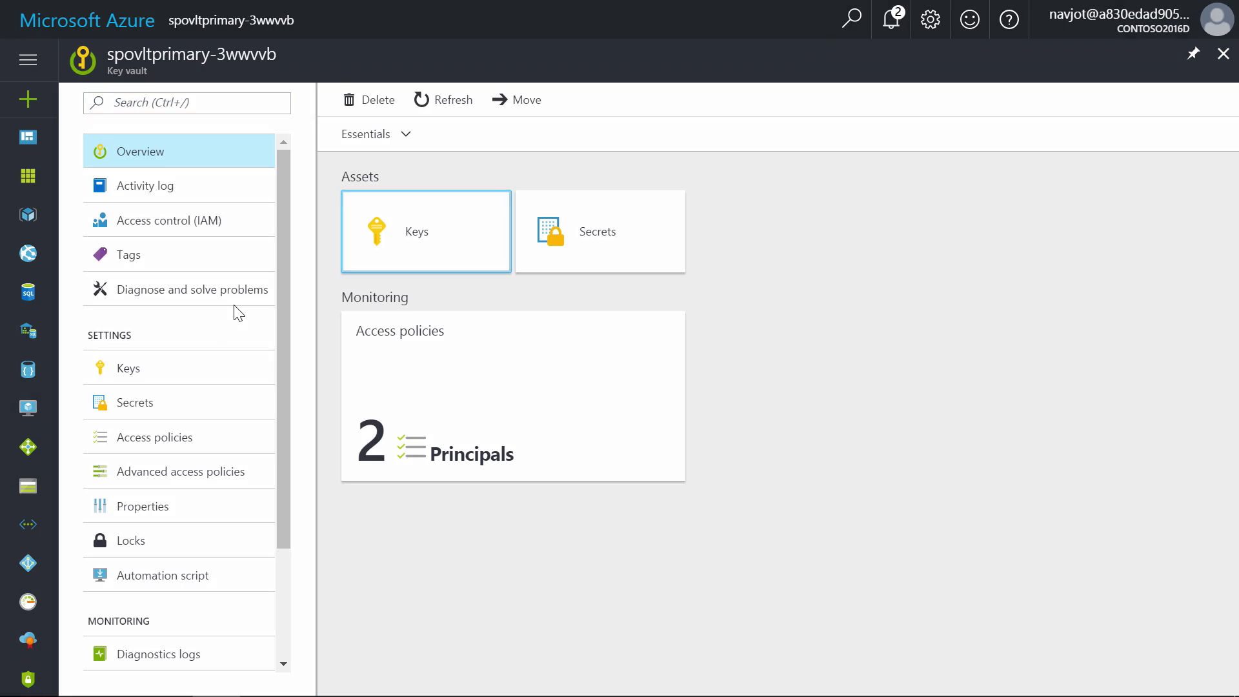
Step: Review the key permissions of the vault's Office 365 SharePoint Online access policy under Access policies
{"action": "left_click", "coordinate": [142, 439]}
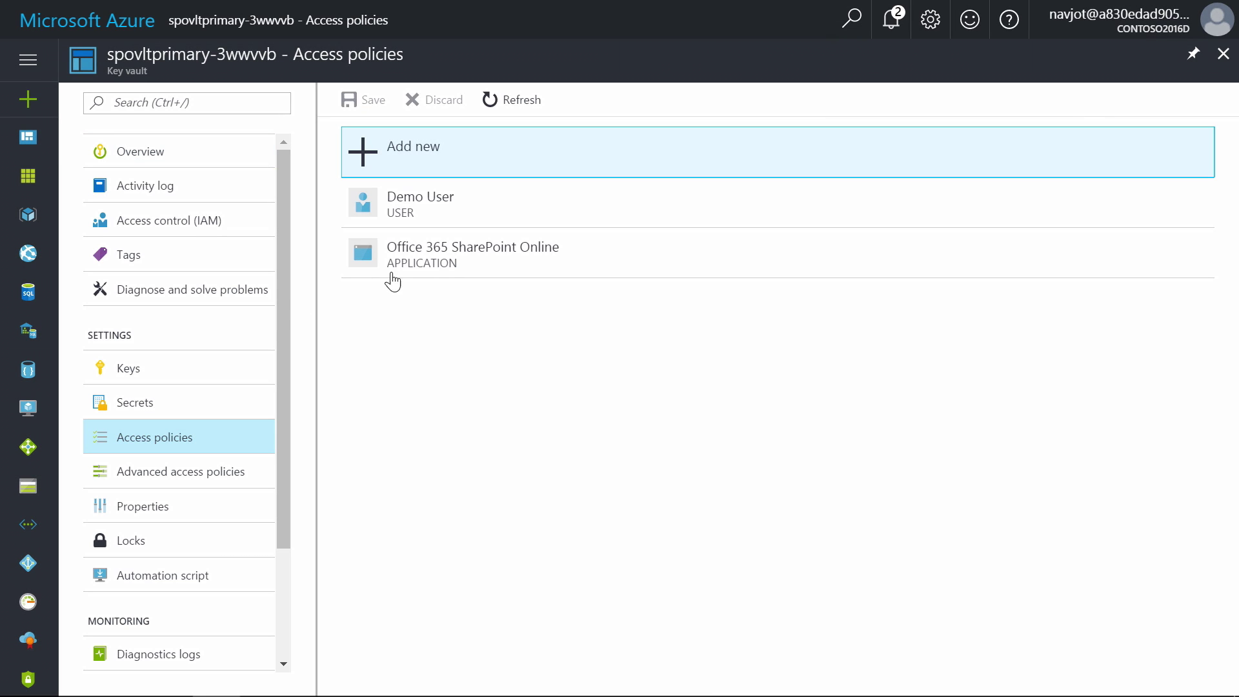
{"action": "left_click", "coordinate": [454, 265]}
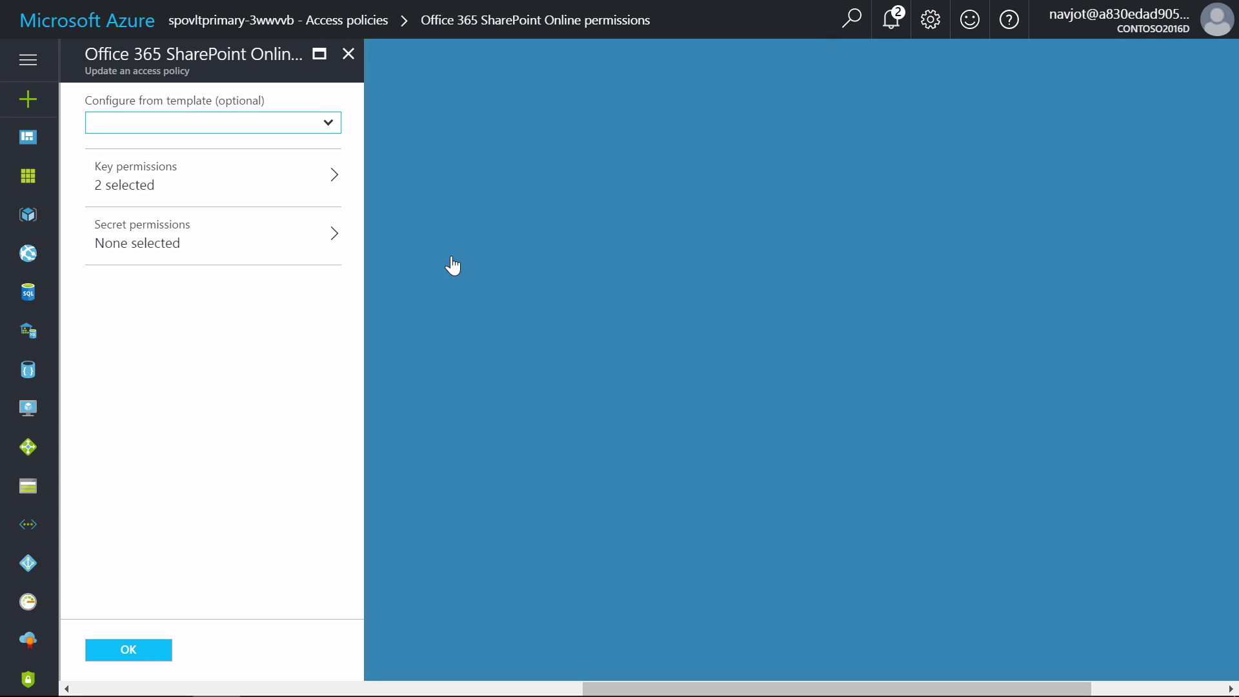
{"action": "left_click", "coordinate": [279, 194]}
{"action": "scroll", "coordinate": [650, 257], "scroll_direction": "down", "scroll_amount": 2}
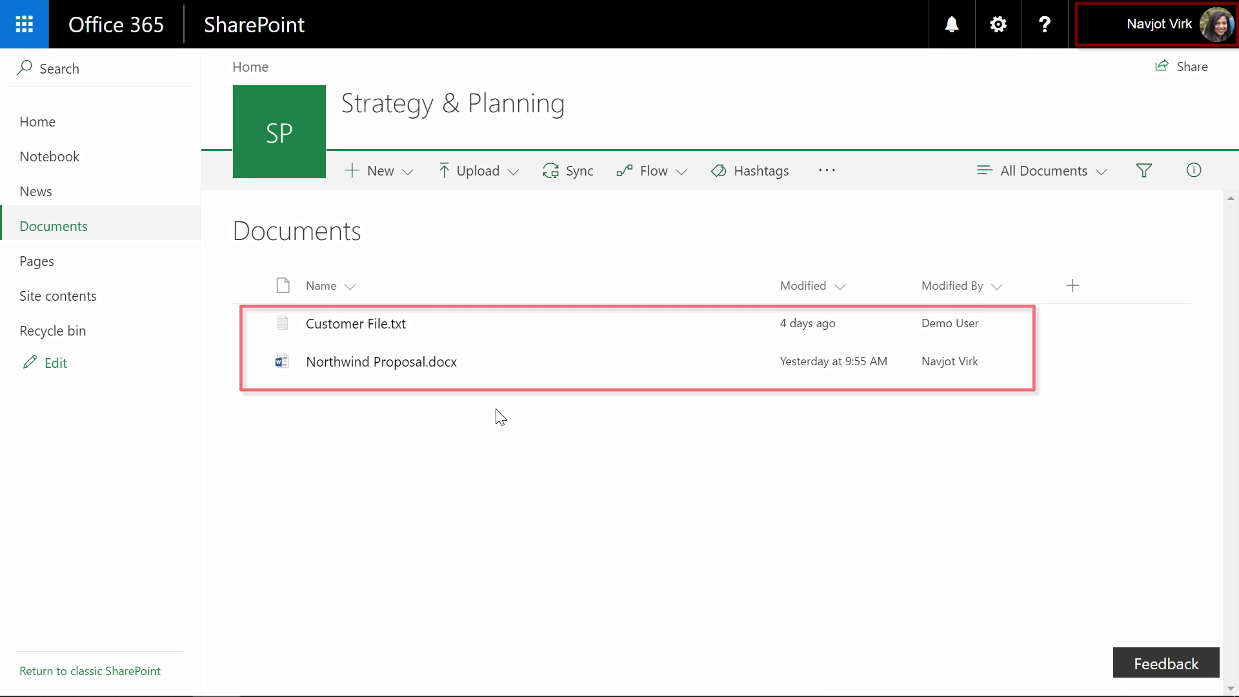
Step: Open Northwind Proposal.docx in Word Online from the document library
{"action": "right_click", "coordinate": [426, 369]}
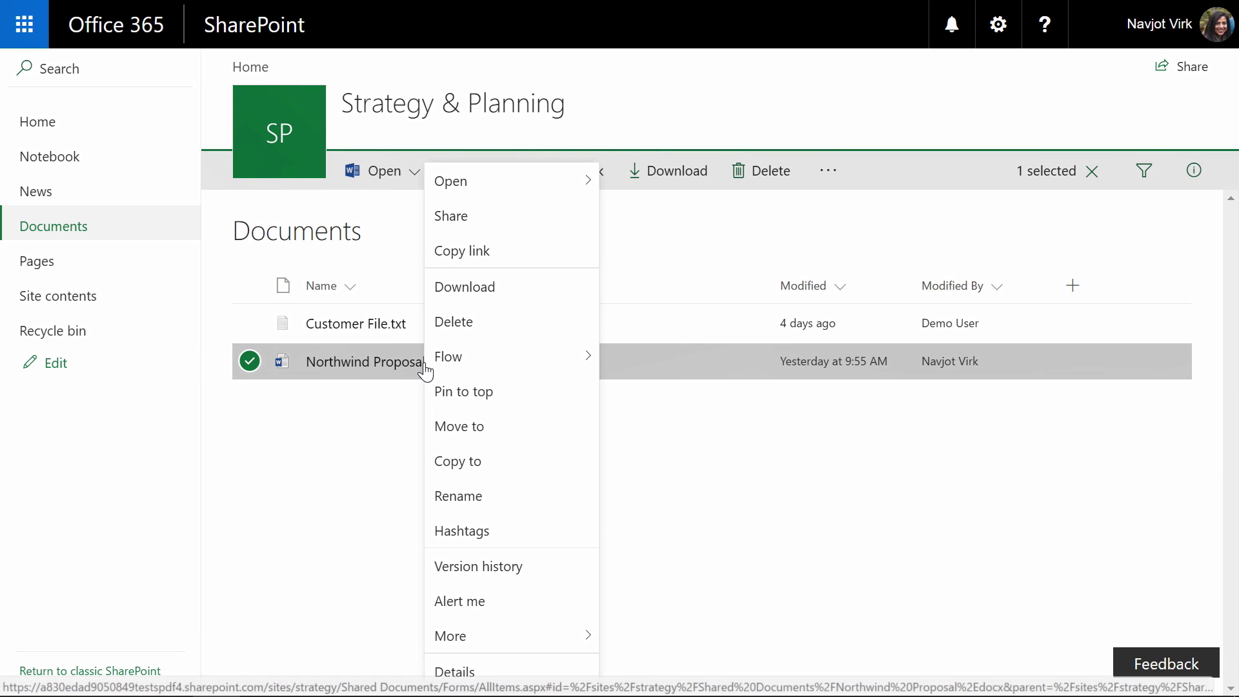
{"action": "mouse_move", "coordinate": [557, 185]}
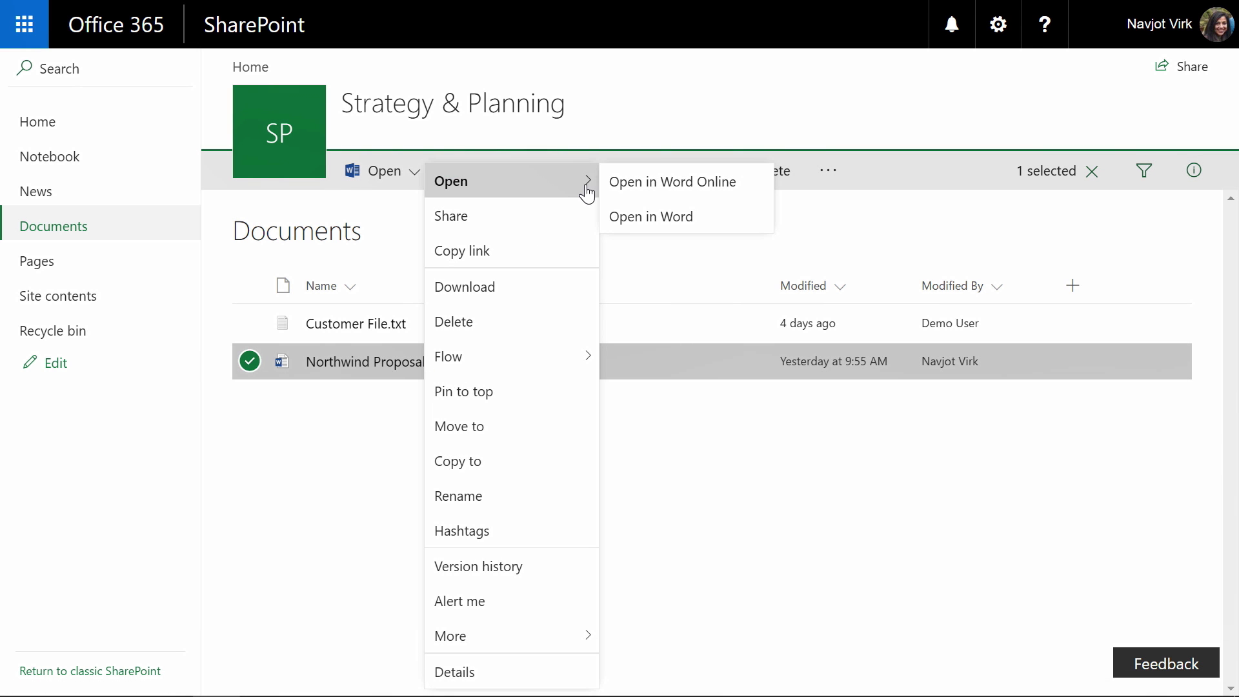
{"action": "left_click", "coordinate": [636, 190]}
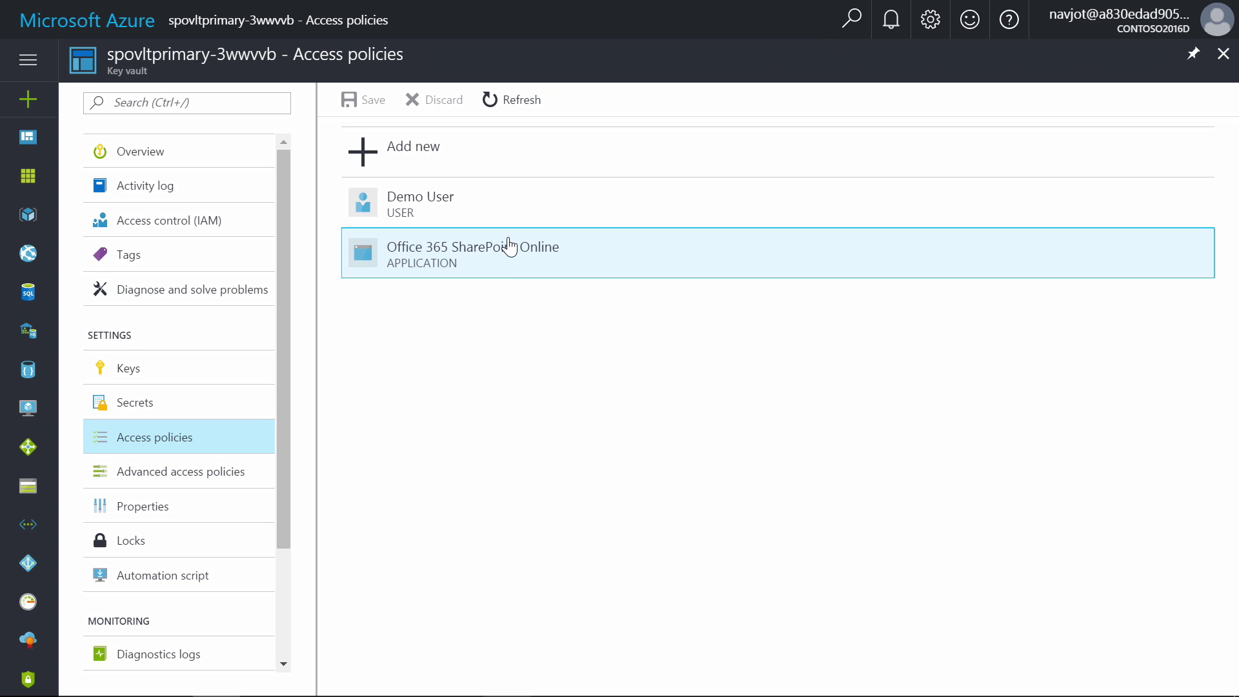
Step: Delete the key vault's Office 365 SharePoint Online access policy and save the change
{"action": "right_click", "coordinate": [503, 257]}
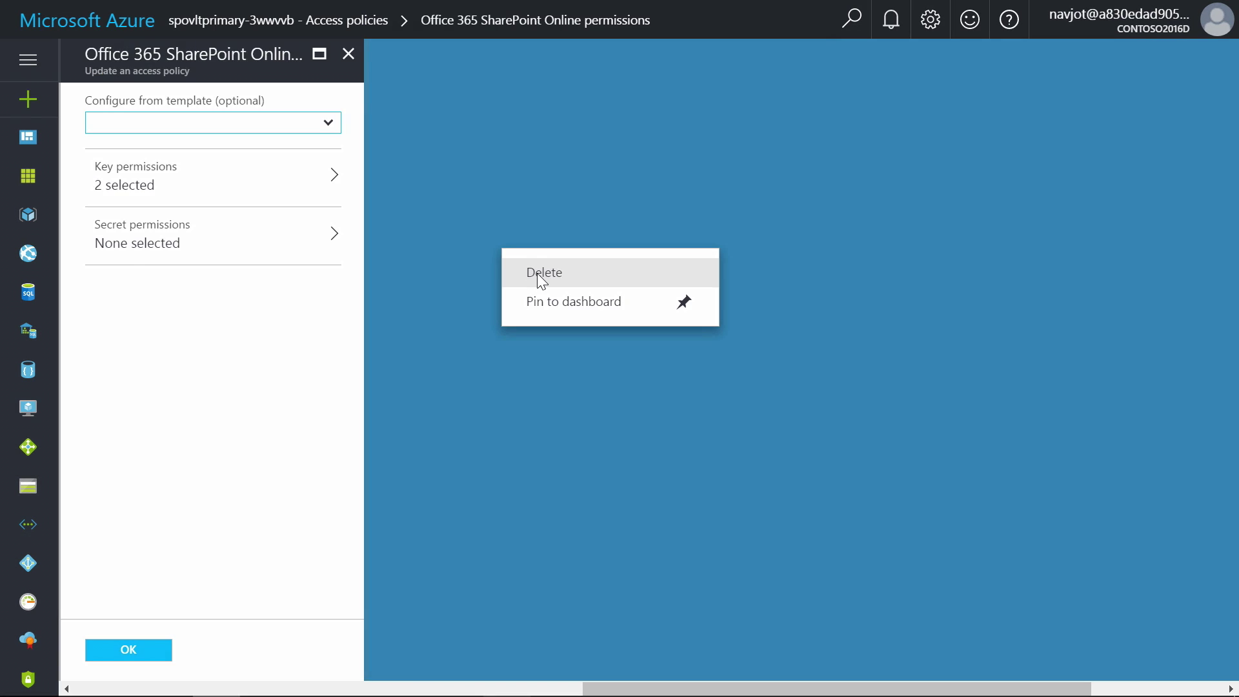
{"action": "left_click", "coordinate": [538, 274]}
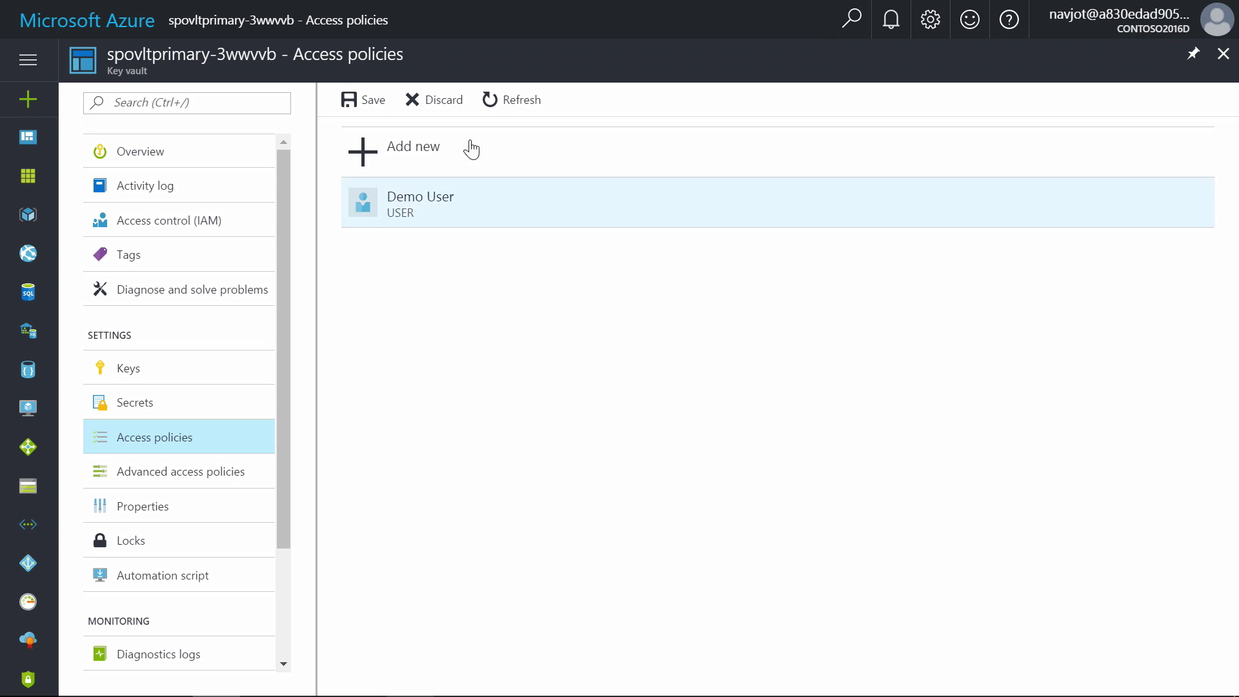
{"action": "left_click", "coordinate": [373, 101]}
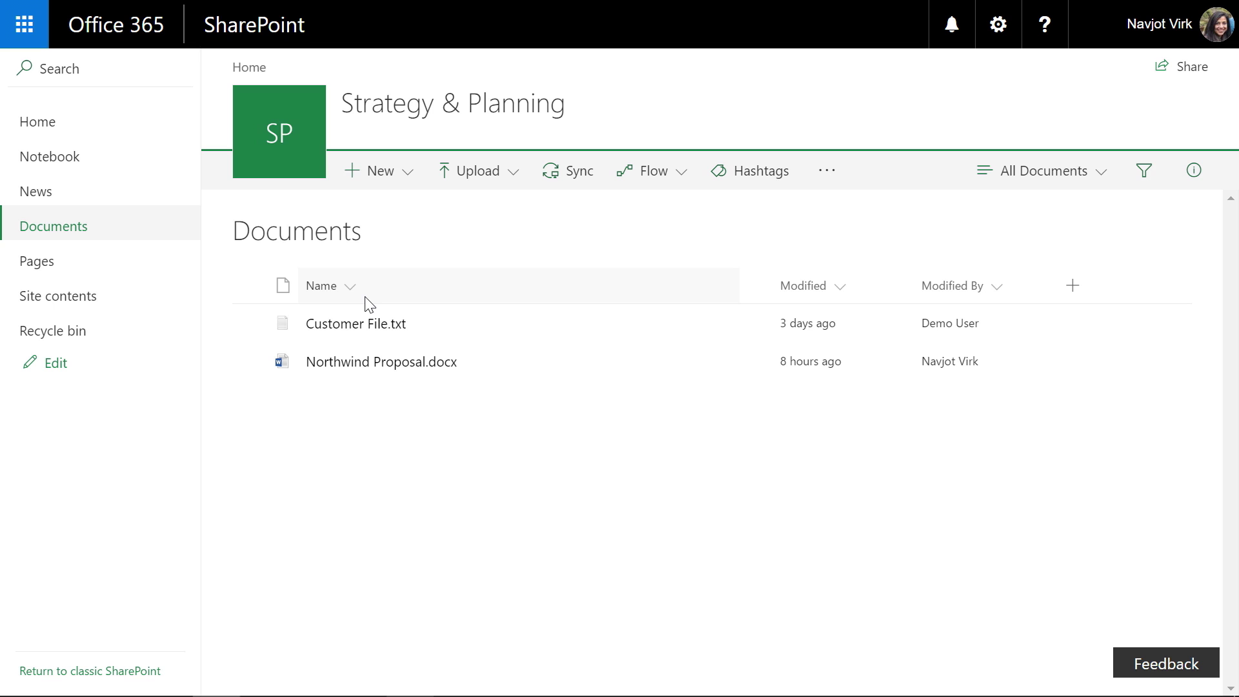
Step: Attempt to open Northwind Proposal.docx in Word Online, which now reports it can't open the document
{"action": "right_click", "coordinate": [361, 376]}
{"action": "mouse_move", "coordinate": [509, 205]}
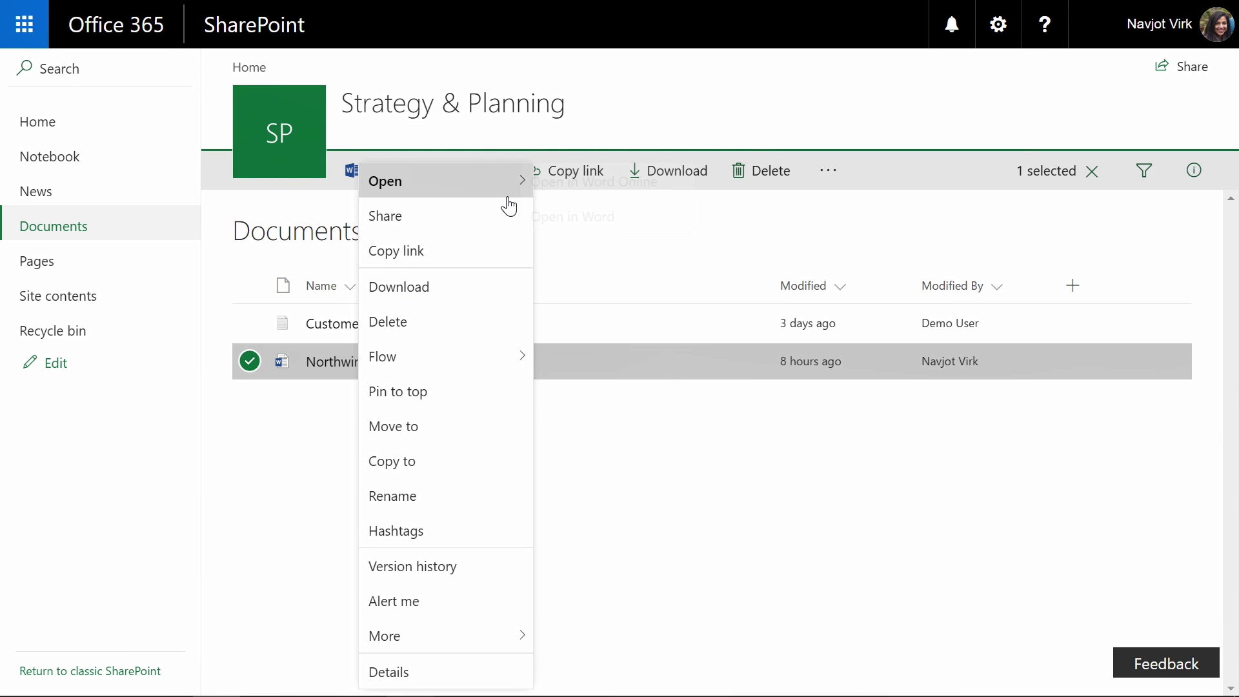
{"action": "left_click", "coordinate": [564, 193]}
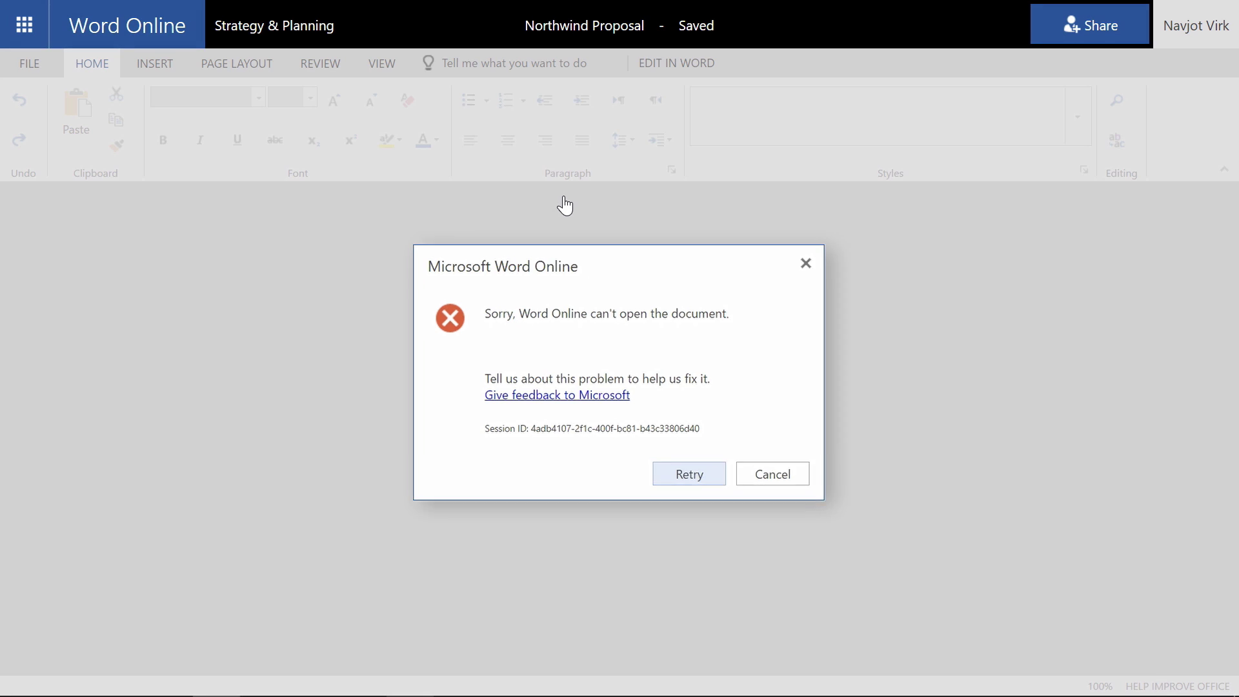